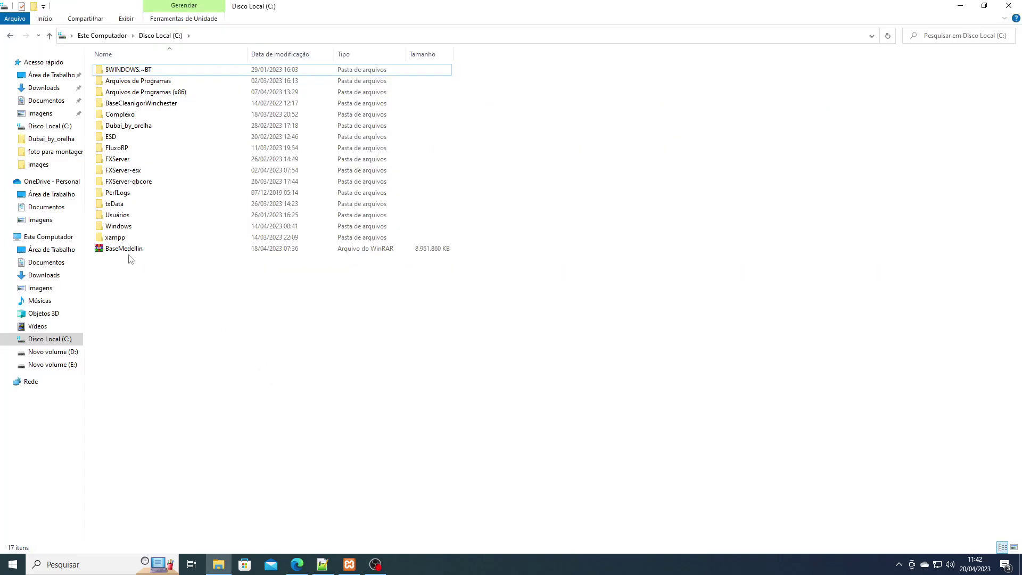
Extract the BaseMedellin archive in the root of drive C: and check the extraction progress
right_click(128, 250)
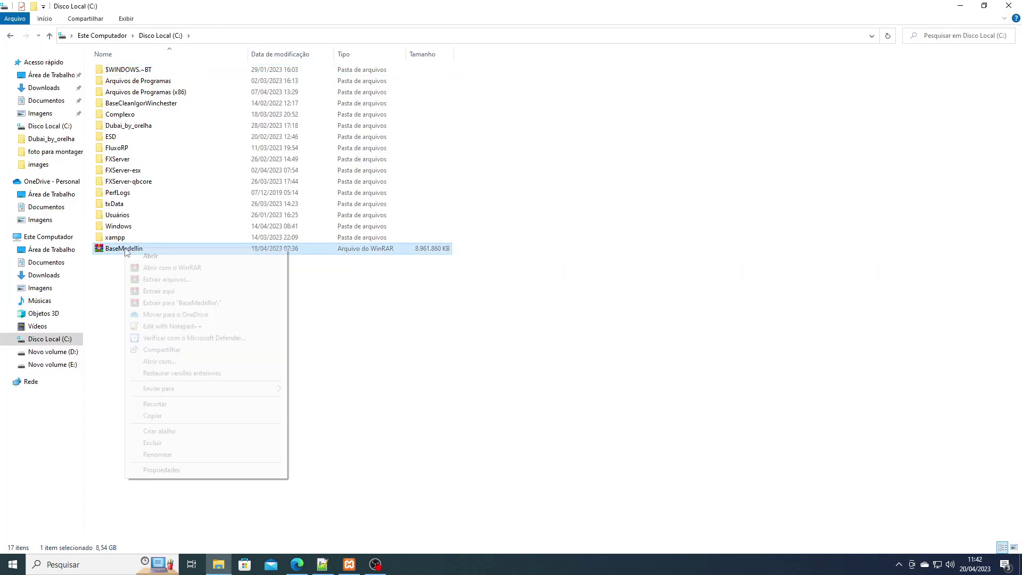
click(158, 292)
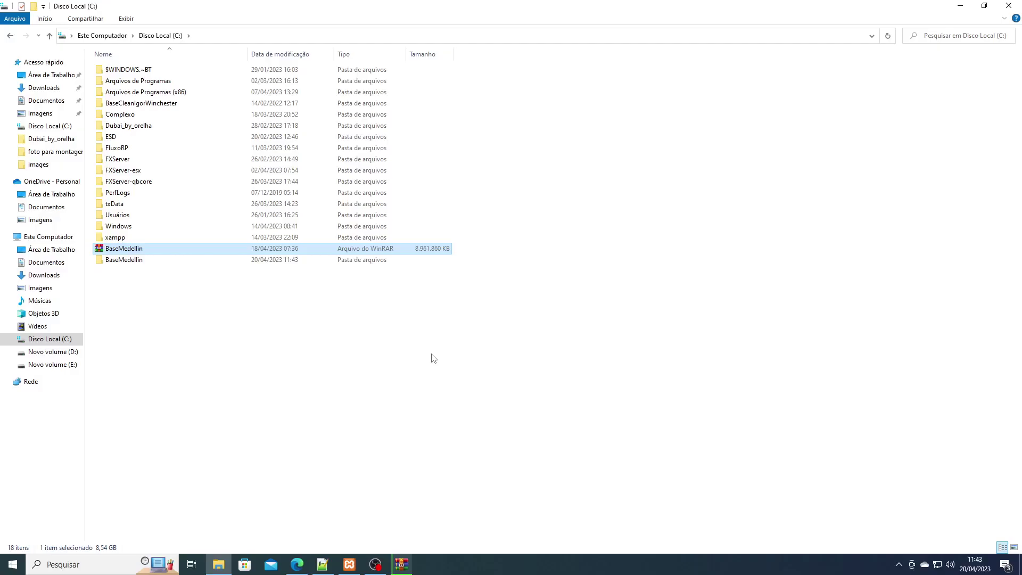
click(402, 565)
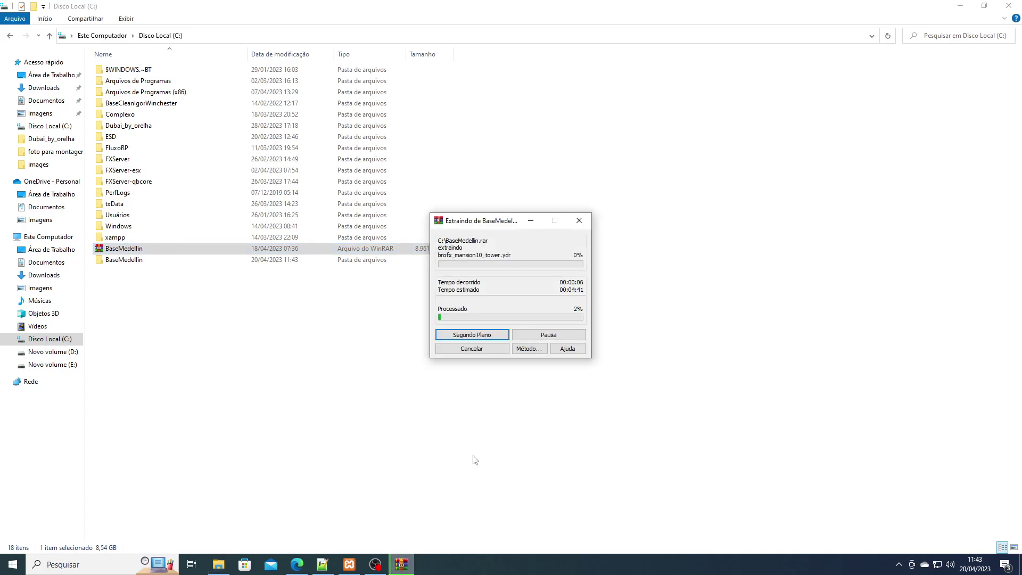
drag(371, 411, 505, 403)
click(402, 564)
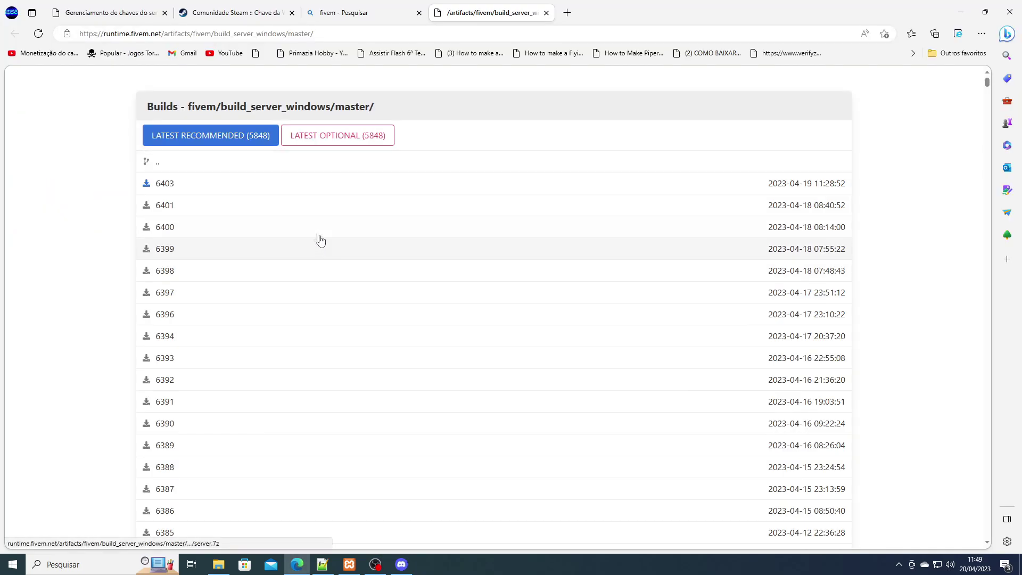
Download the latest recommended FiveM Windows server build (5848) and open the build folder inside C:\BaseMedellin
click(206, 137)
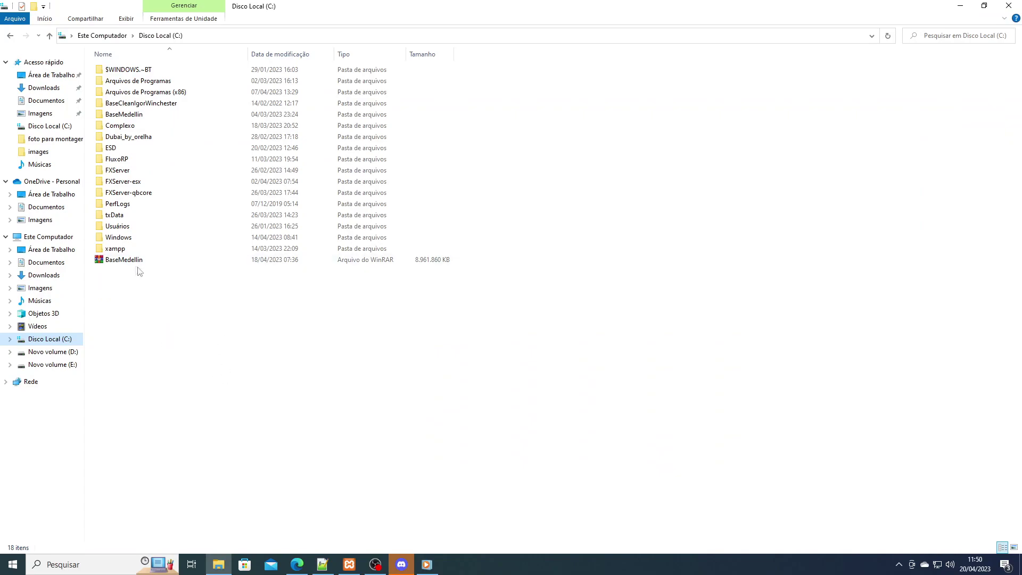
double_click(137, 115)
double_click(120, 82)
click(10, 35)
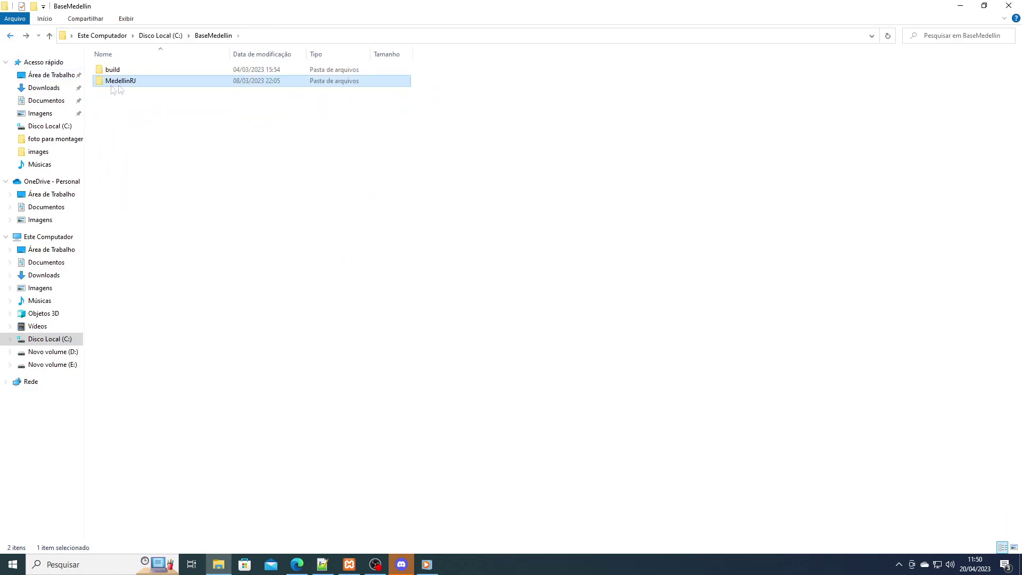
double_click(114, 70)
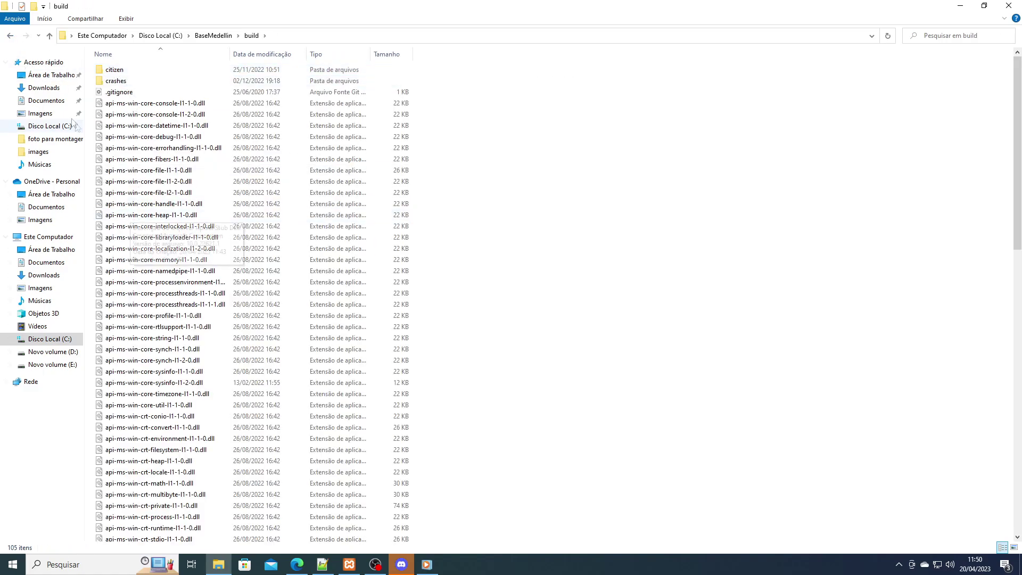
Copy everything from the downloaded server (2) archive into BaseMedellin's build folder, replacing the existing files
click(46, 88)
click(120, 85)
double_click(121, 85)
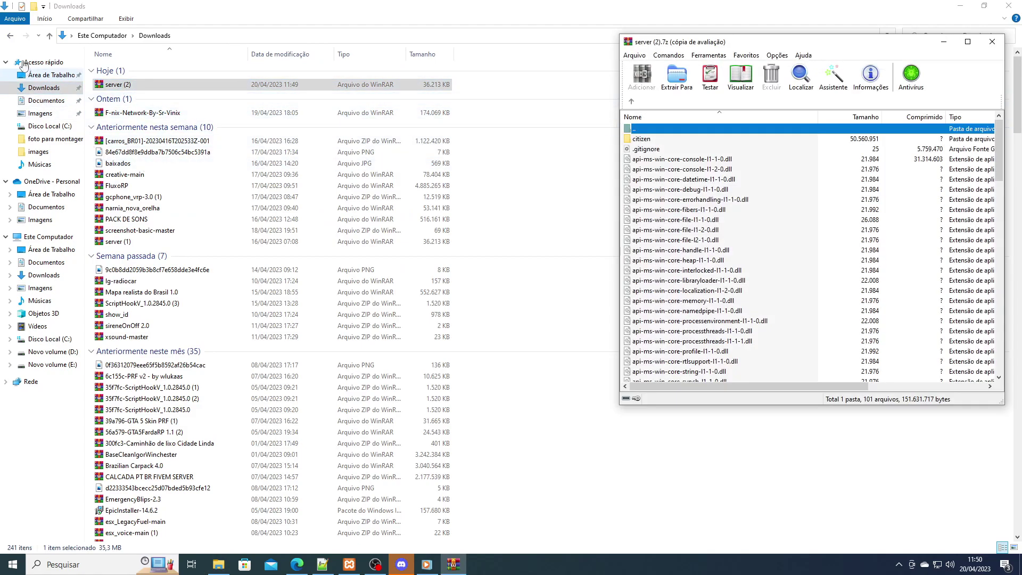
key(alt+Left)
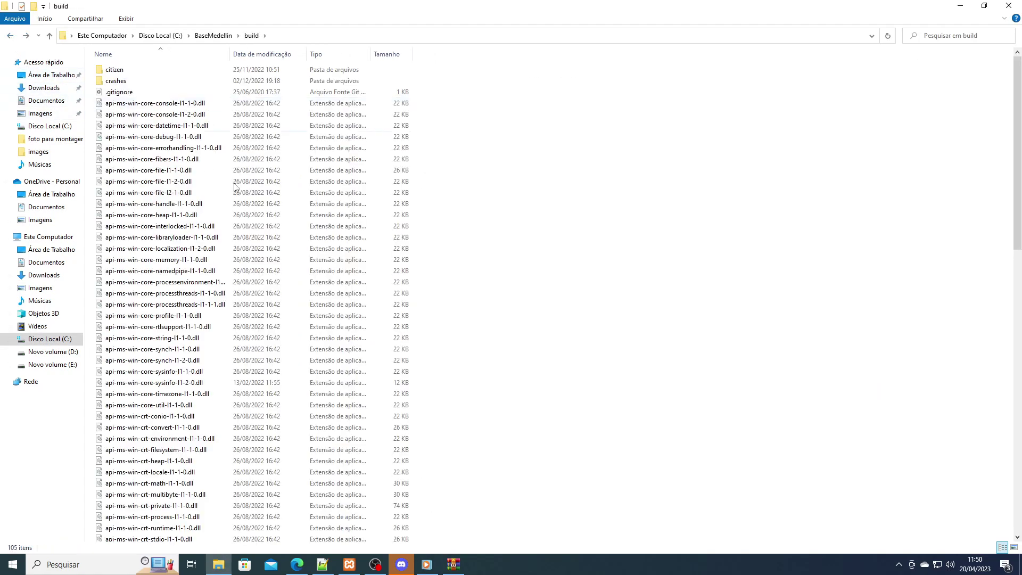
click(454, 564)
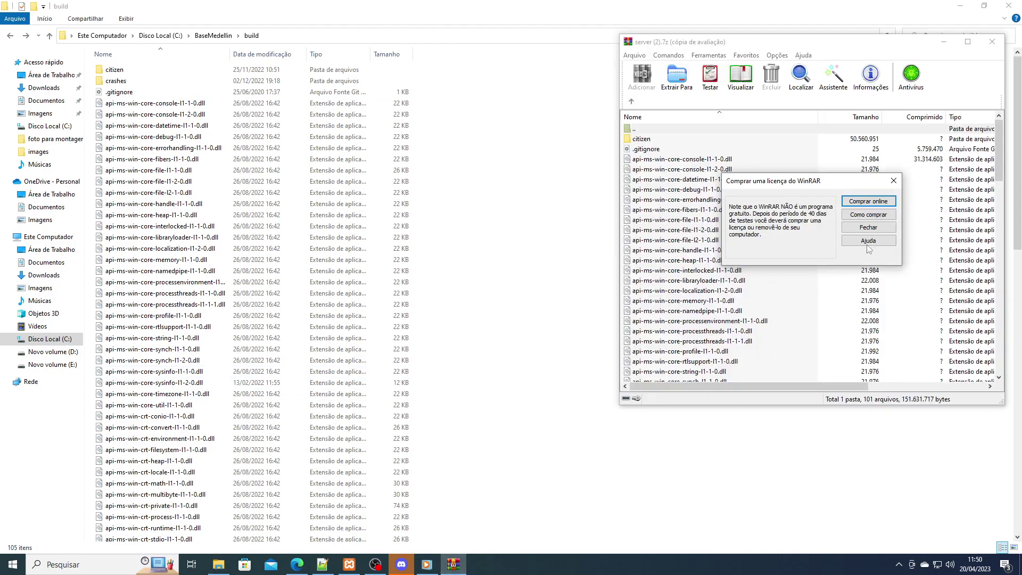
click(895, 180)
key(ctrl+a)
drag(663, 168, 512, 239)
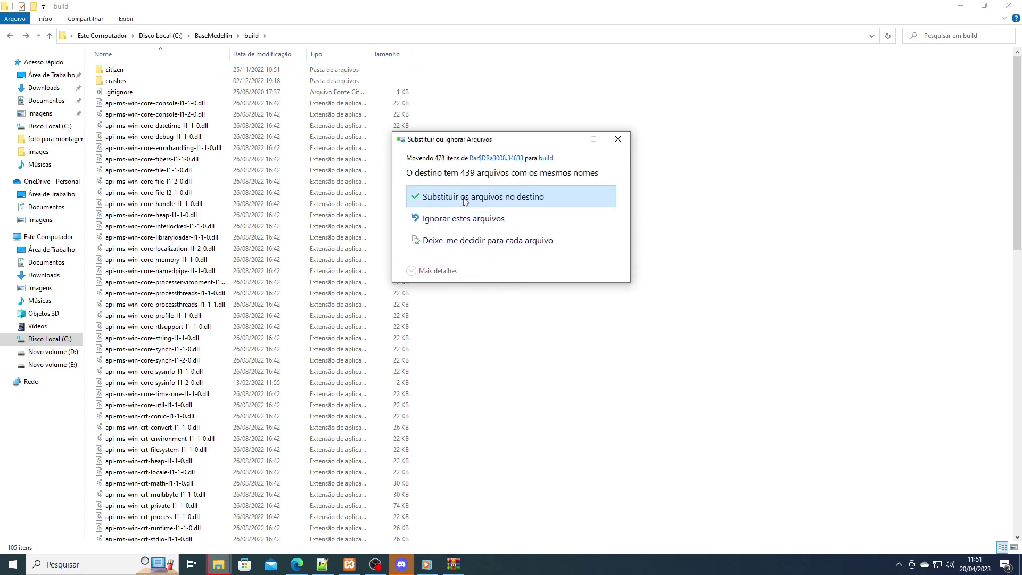
click(464, 201)
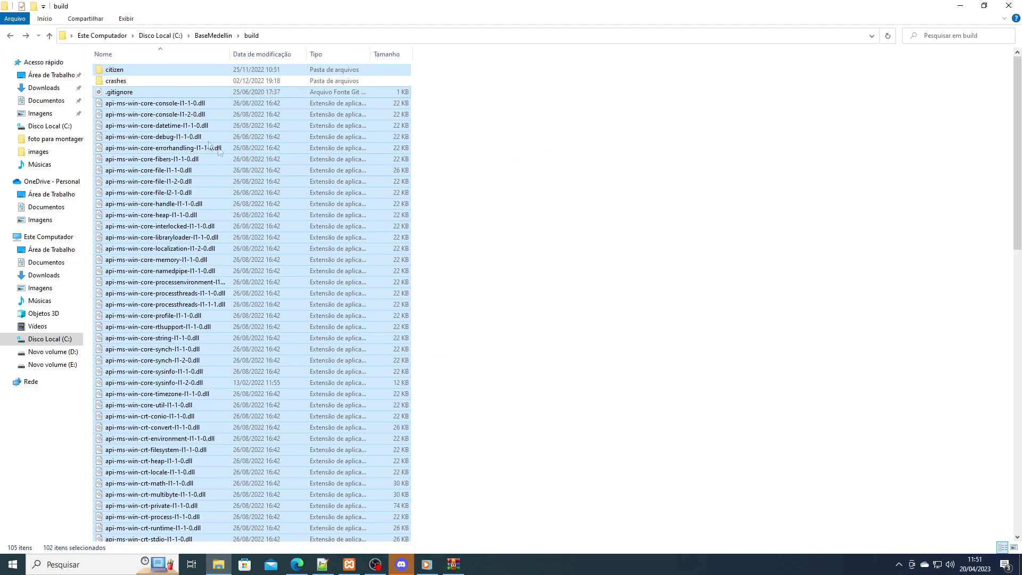
Open the MedellinRJ SQL file from the BaseMedellin\MedellinRJ folder in Notepad++
click(10, 35)
click(10, 35)
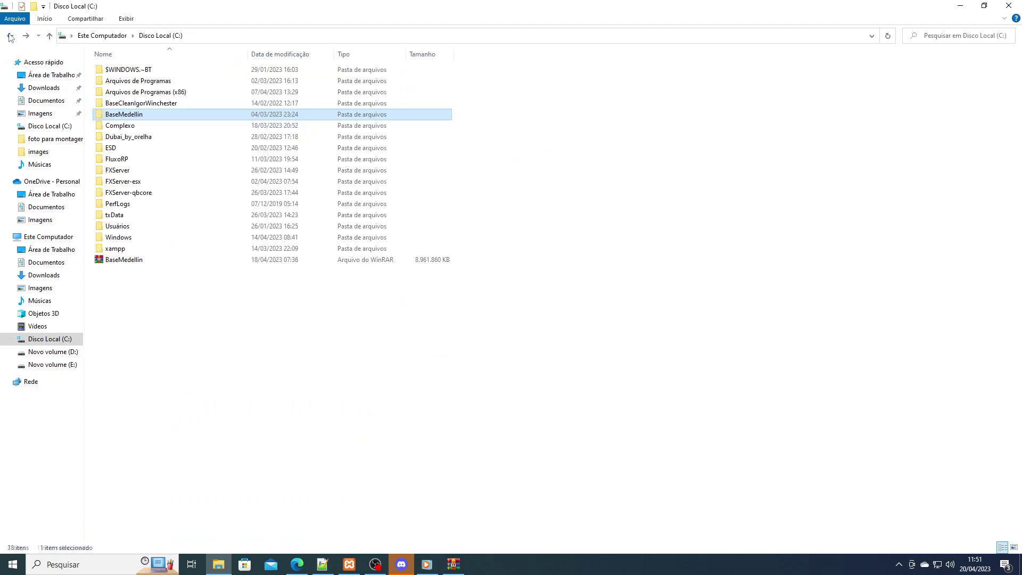
double_click(107, 112)
double_click(126, 80)
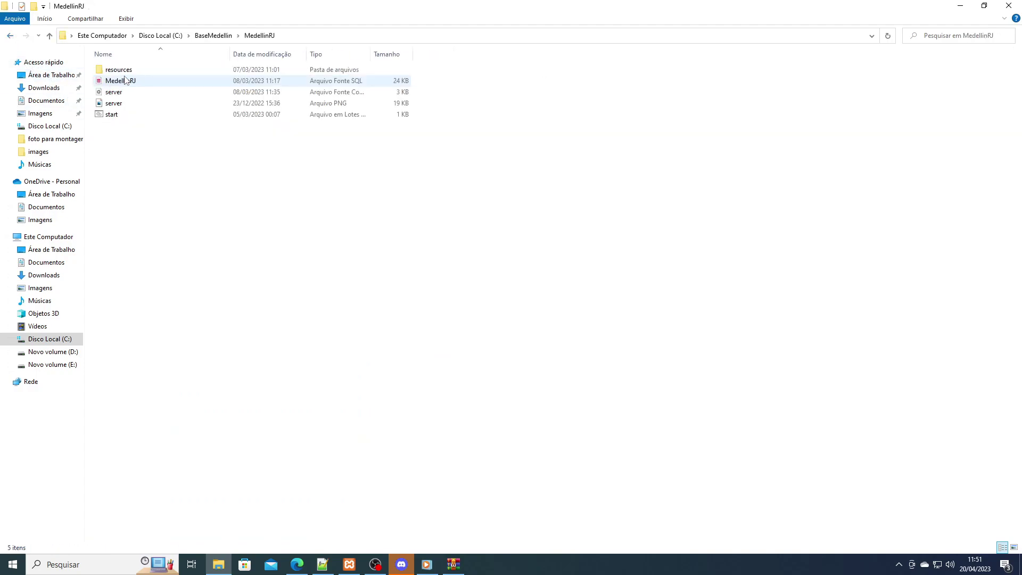
right_click(125, 81)
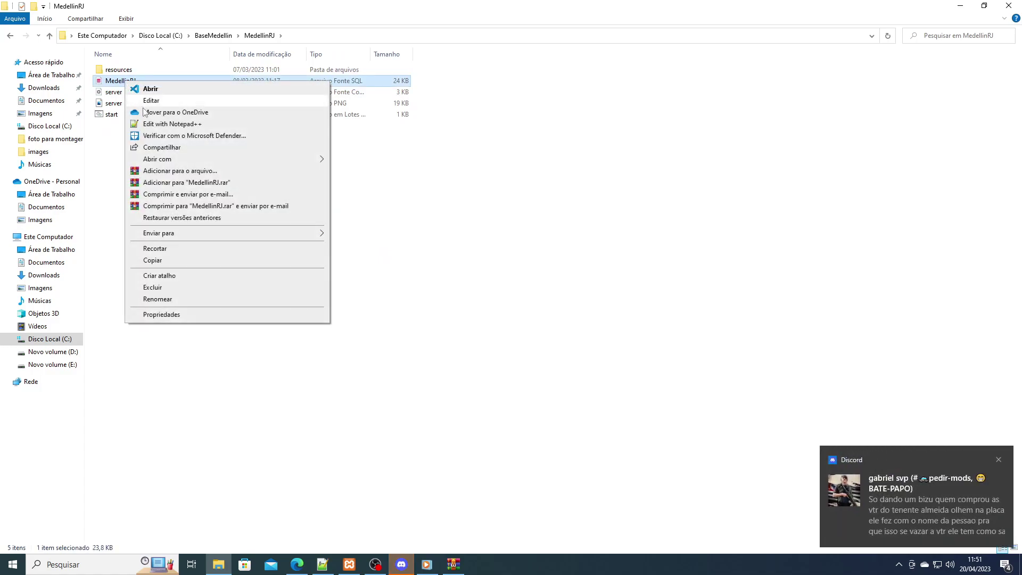
click(156, 125)
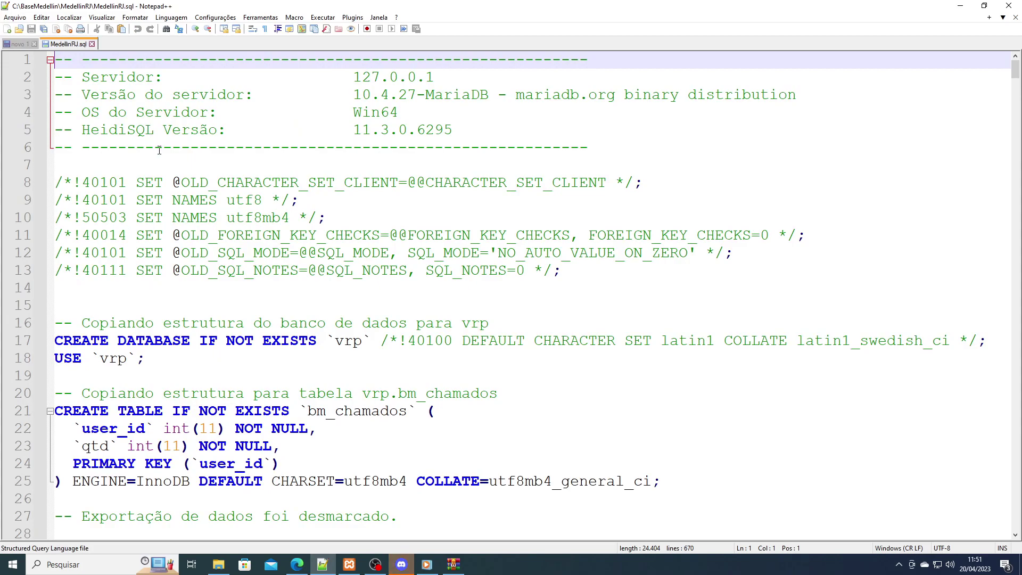
Copy the database name vrp from the CREATE DATABASE line of MedellinRJ.sql and minimize the editor
scroll(159, 151, down, 6)
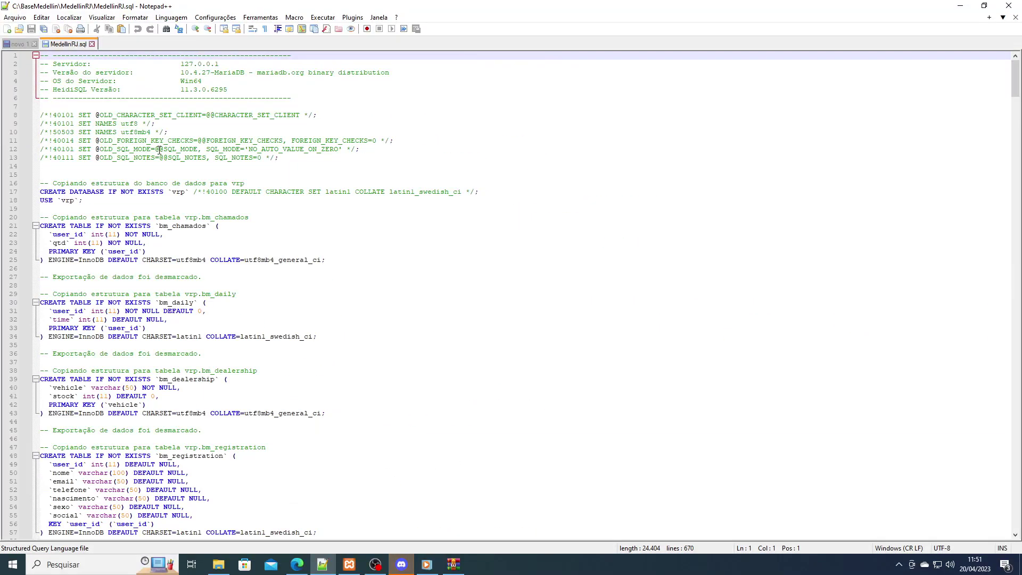
double_click(182, 193)
key(ctrl+c)
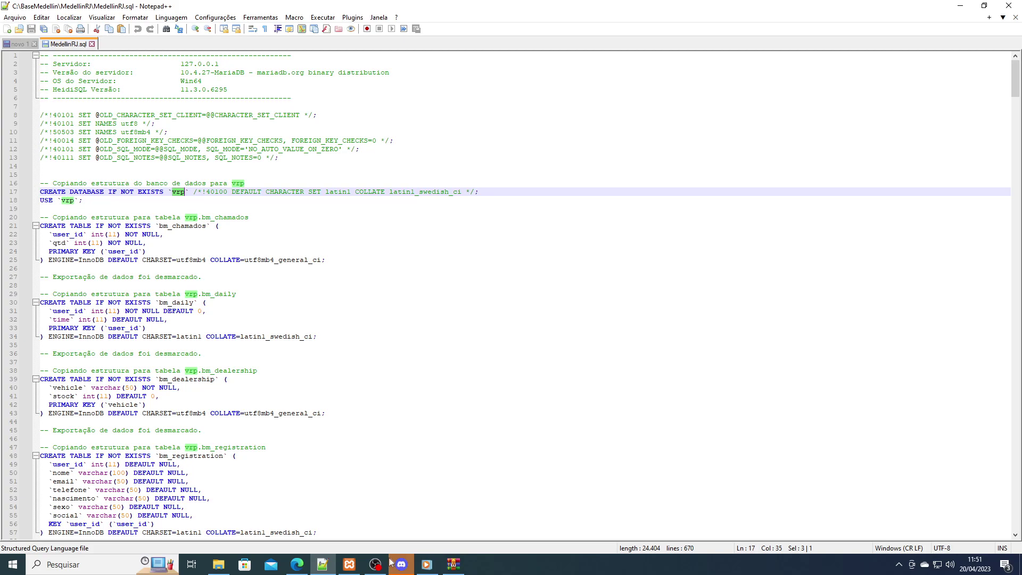
click(426, 564)
key(alt+Tab)
right_click(178, 195)
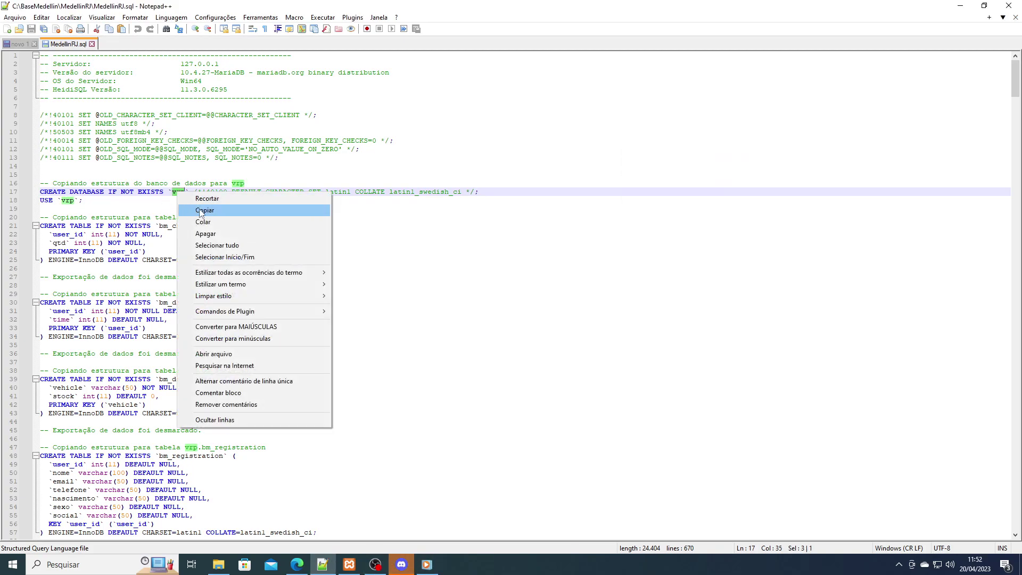
click(200, 212)
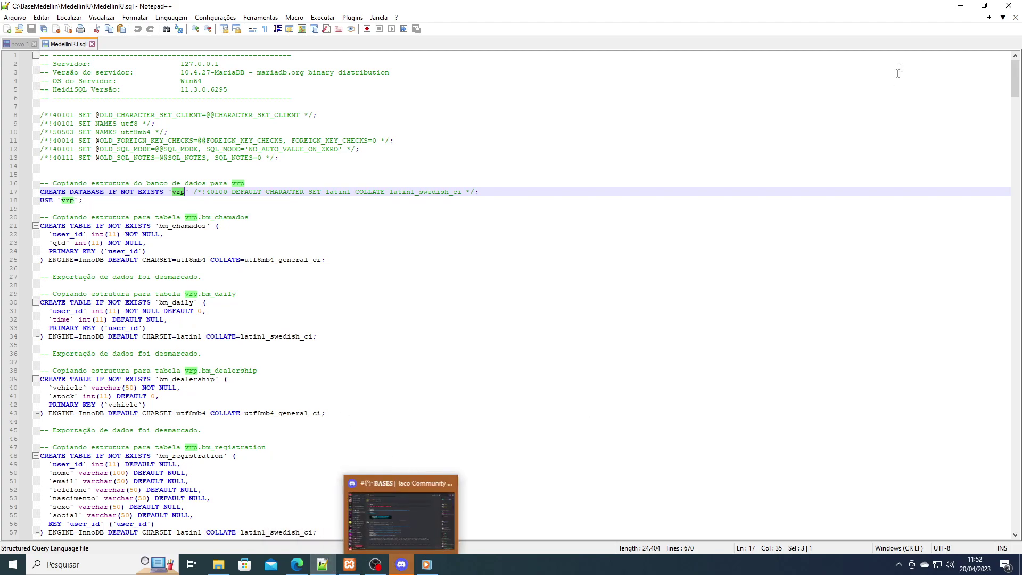
click(322, 565)
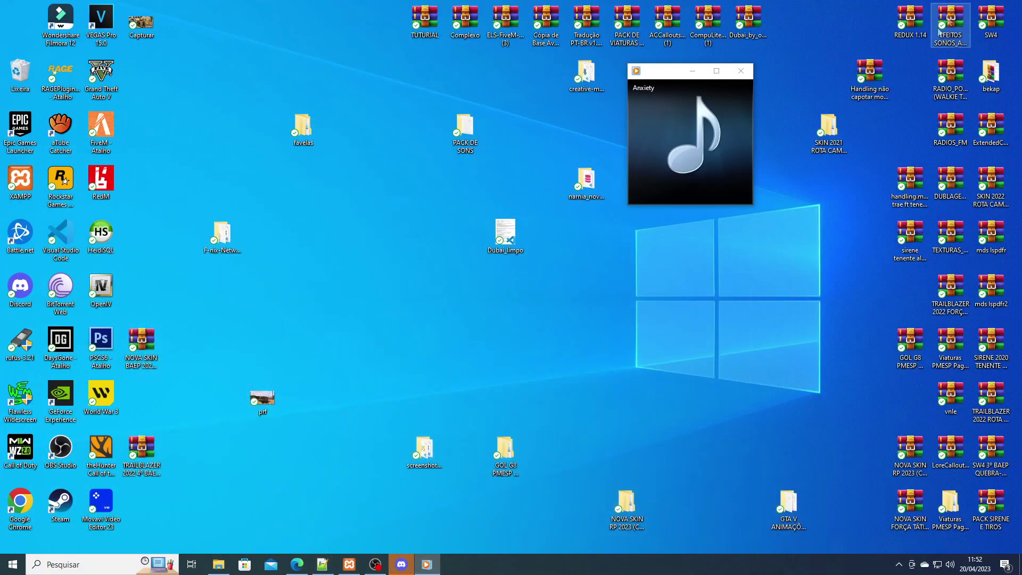
Open phpMyAdmin from XAMPP's MySQL module and create a database with the copied name vrp
click(349, 565)
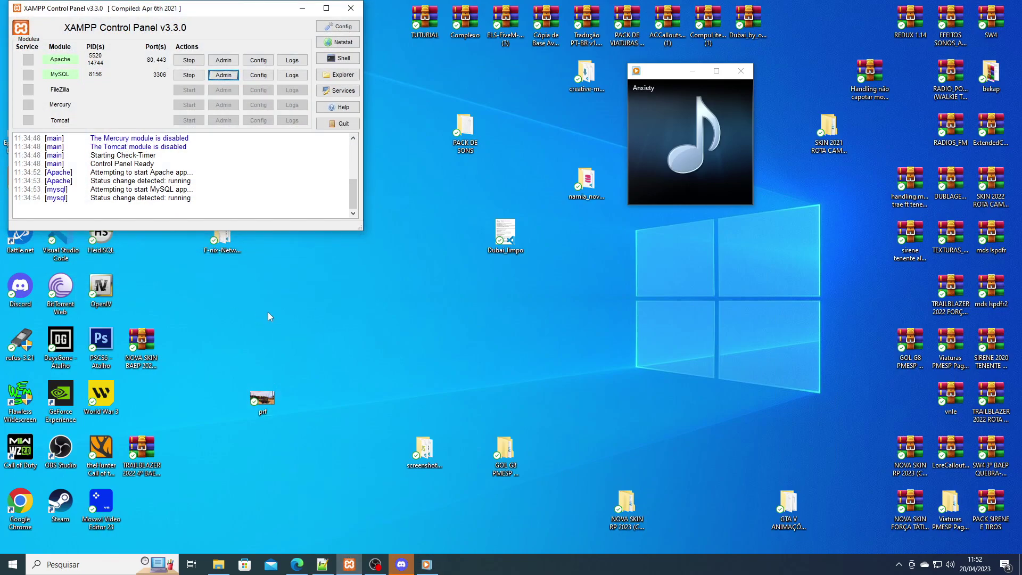
click(223, 75)
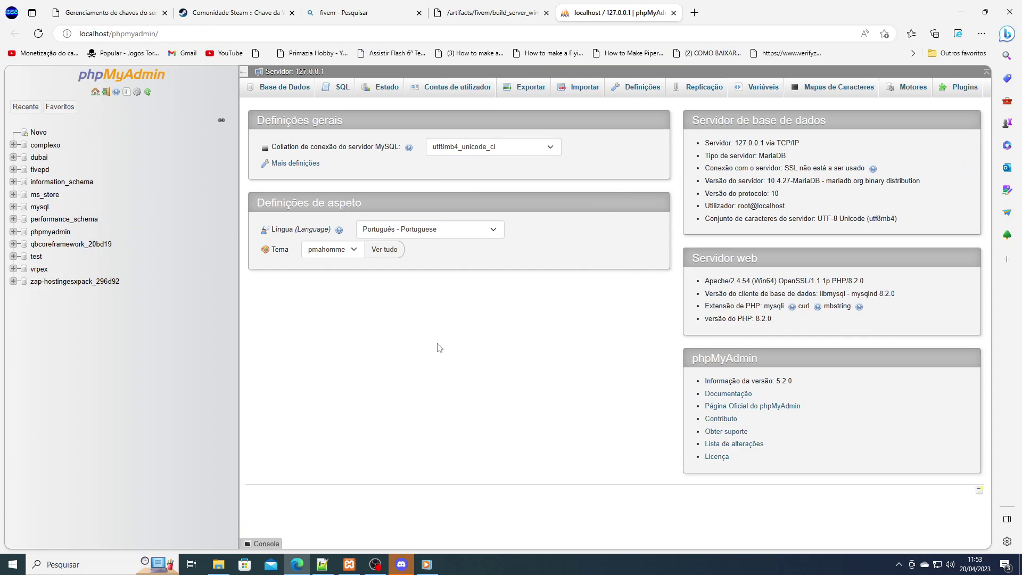
click(43, 132)
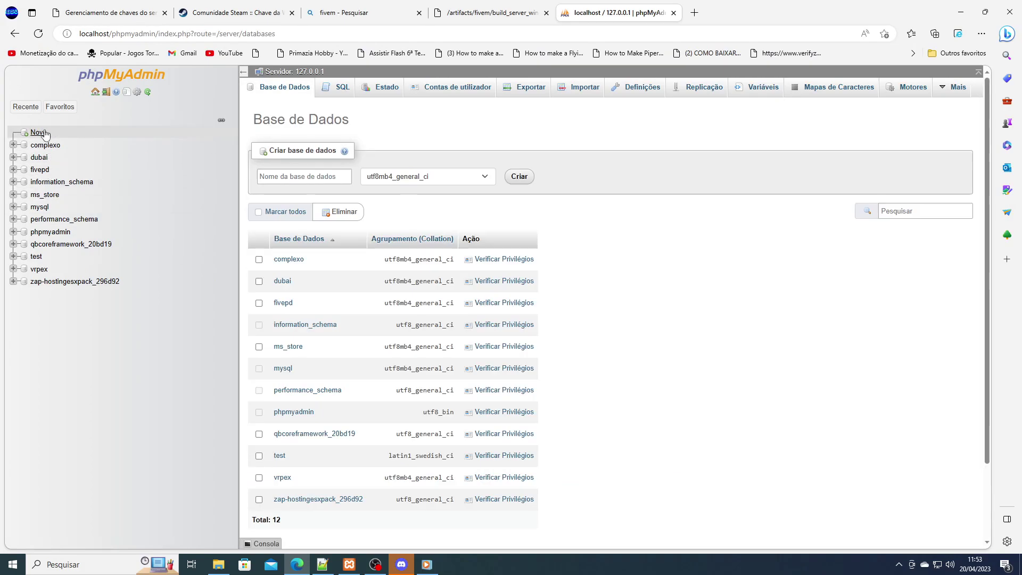
click(301, 177)
right_click(301, 179)
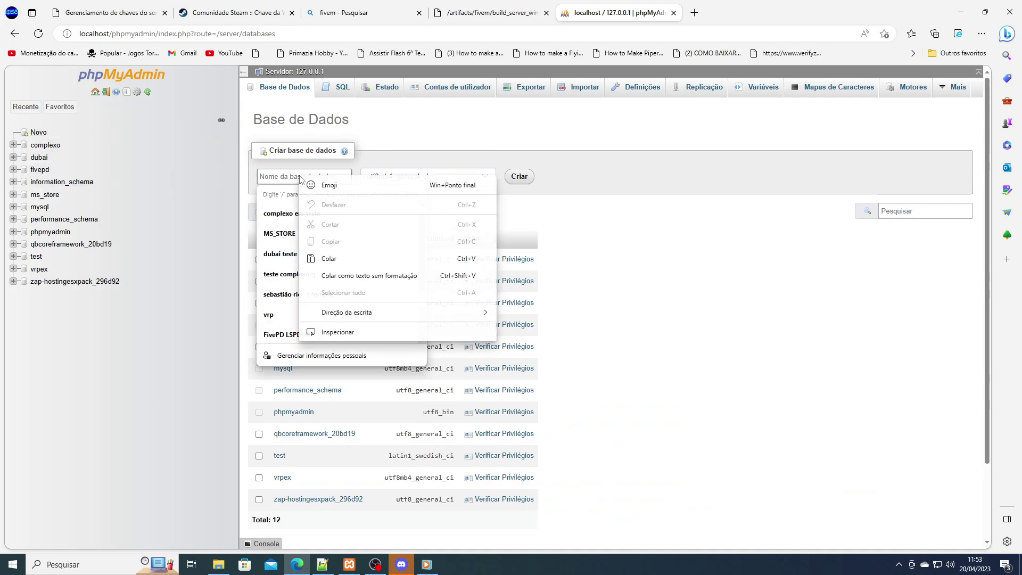
click(327, 258)
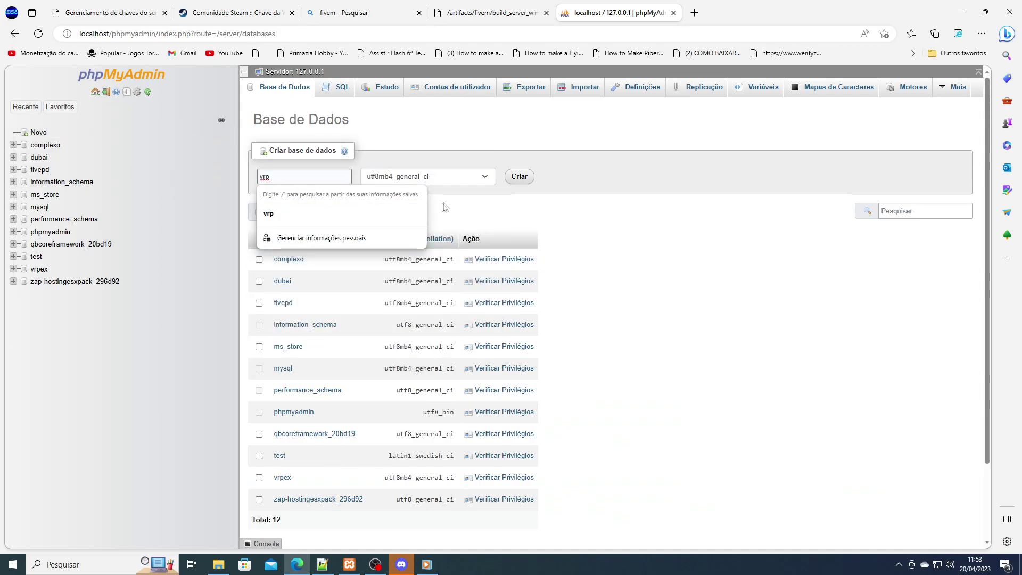
click(520, 176)
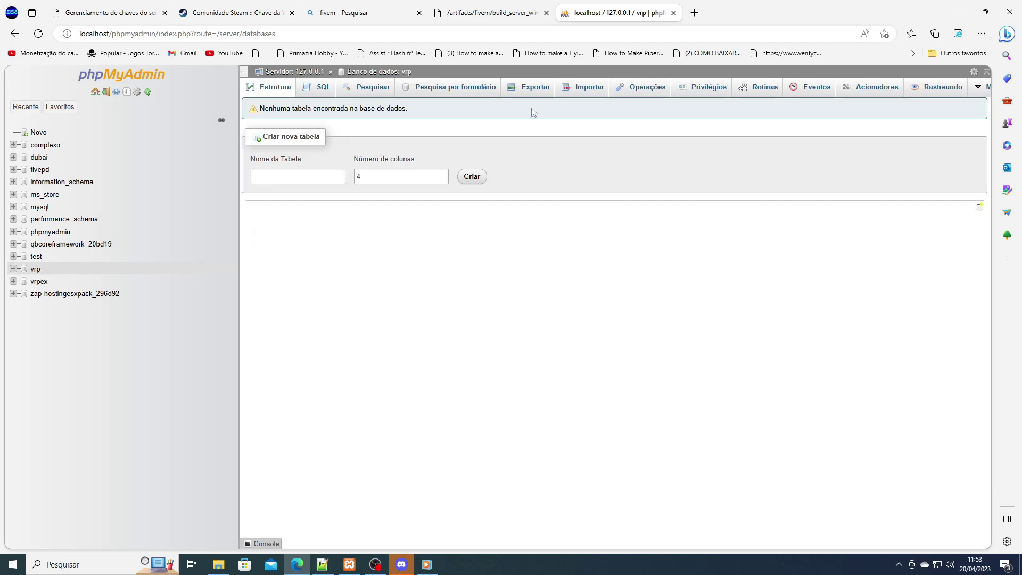
Import MedellinRJ.sql from the MedellinRJ folder into the vrp database and minimize the browser
click(536, 90)
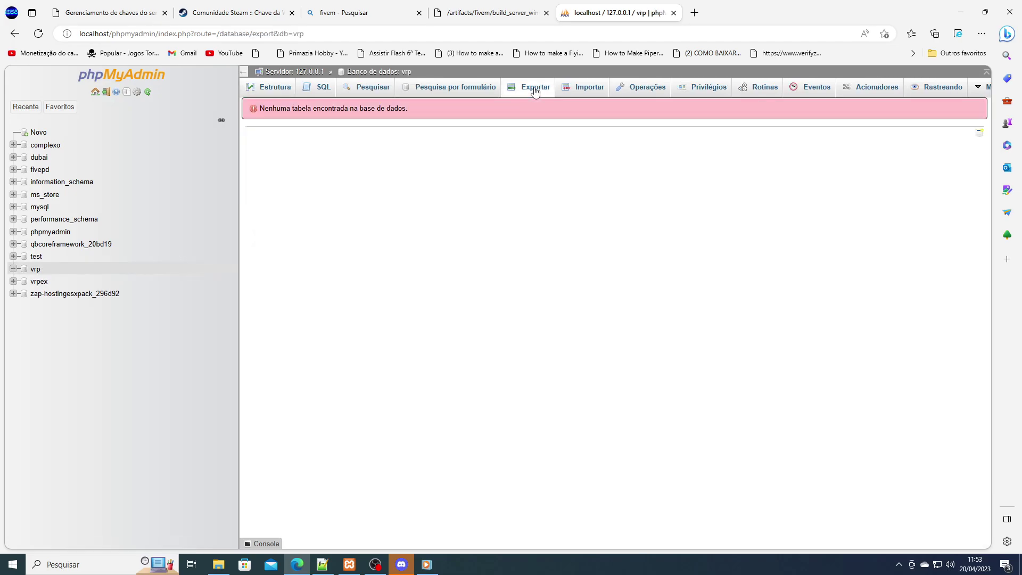
click(591, 90)
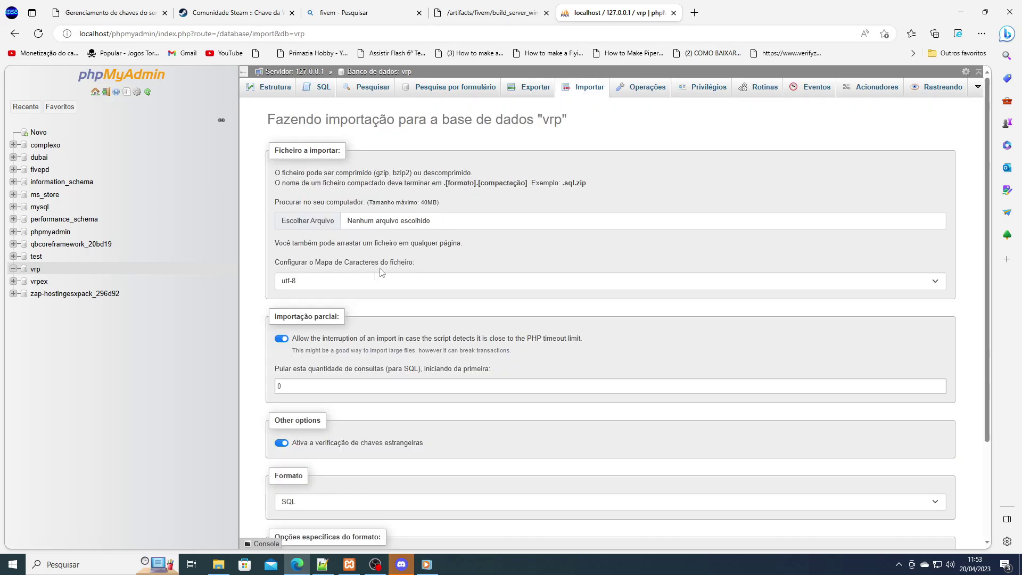
click(307, 219)
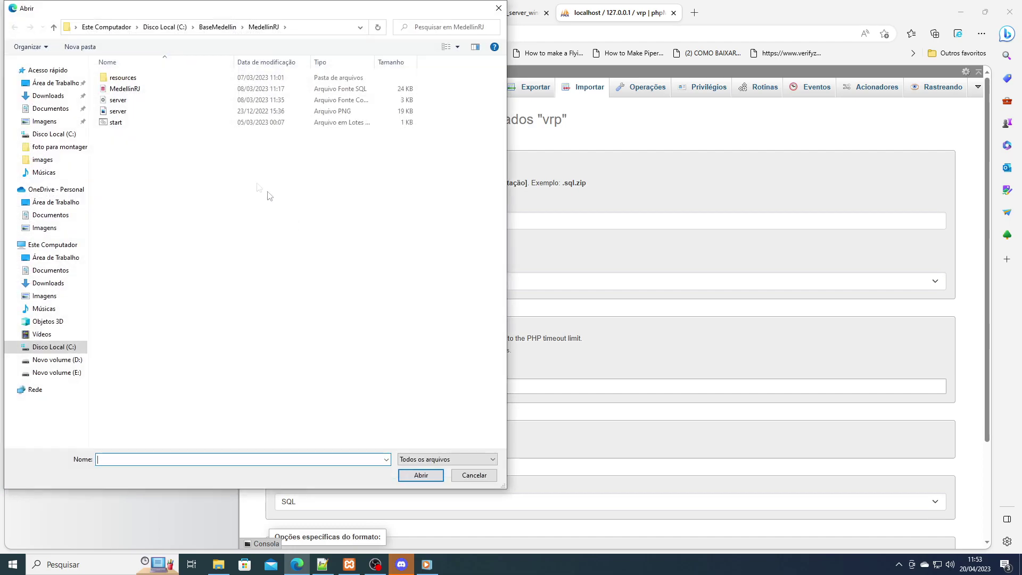
click(125, 91)
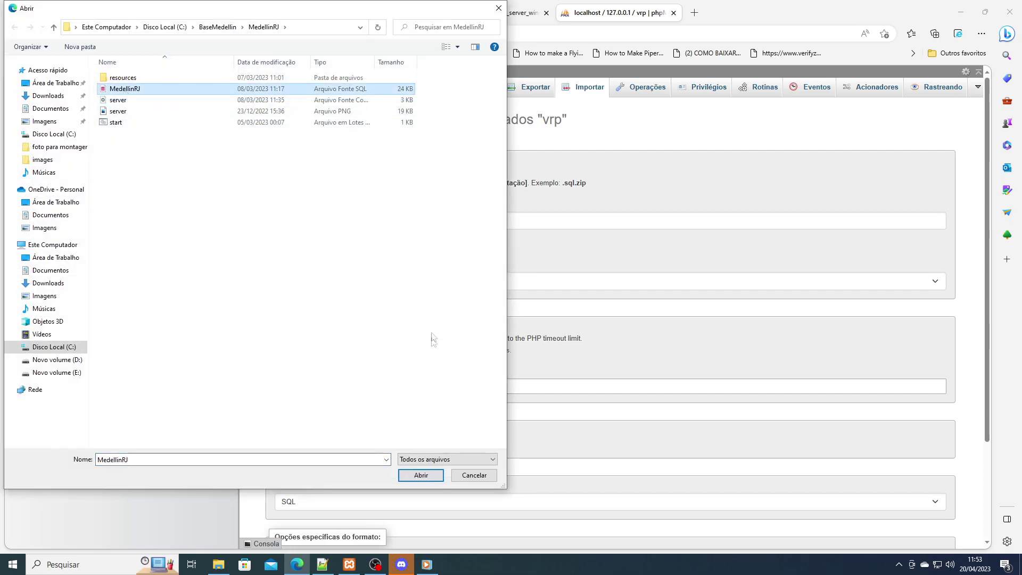
click(421, 476)
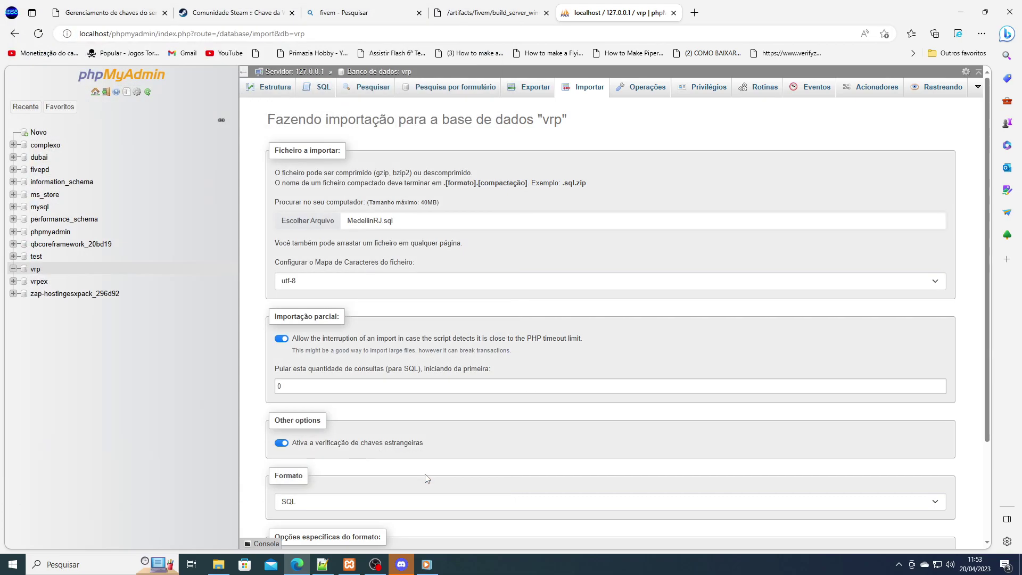
scroll(428, 478, down, 2)
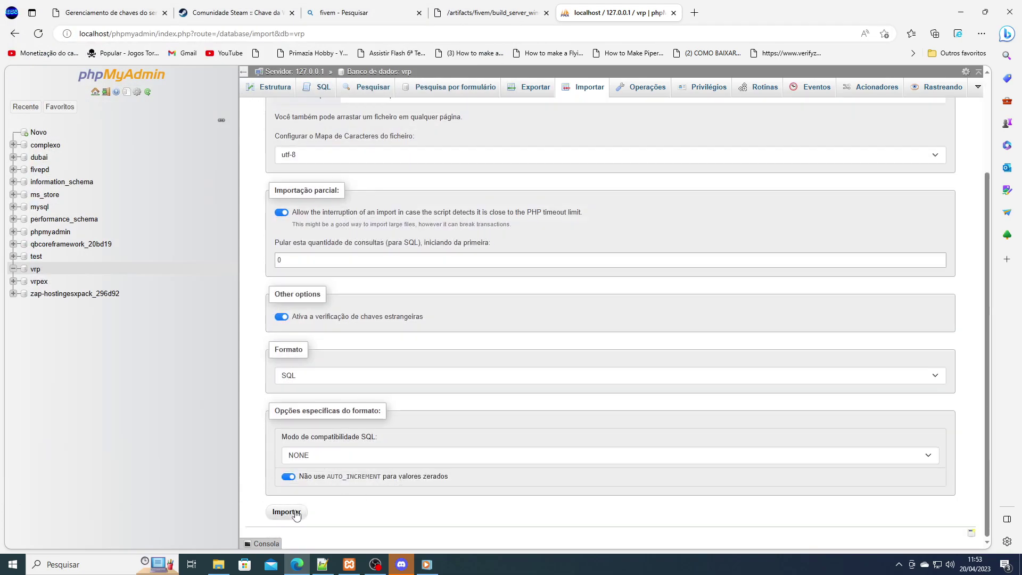
click(296, 513)
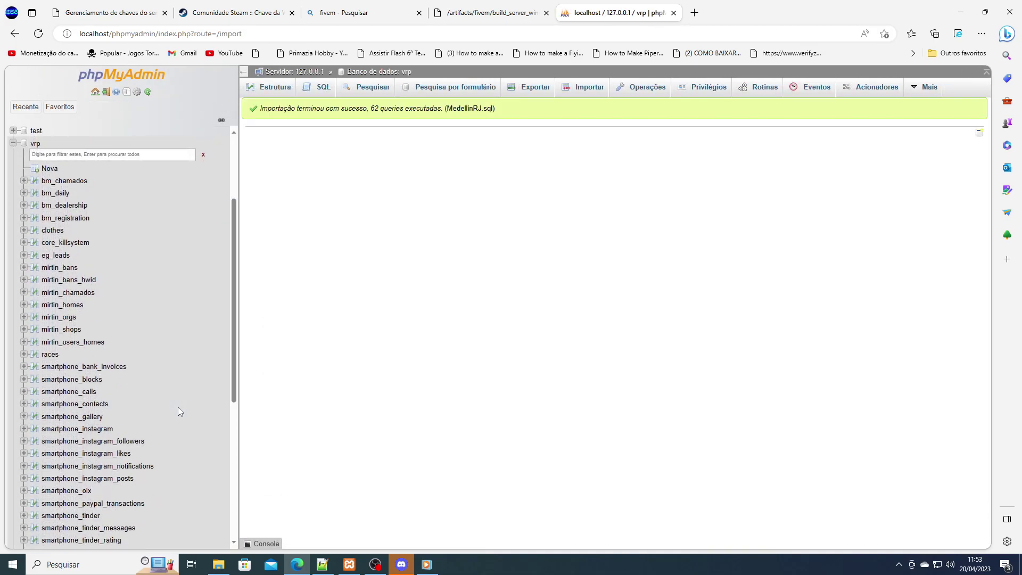
click(960, 13)
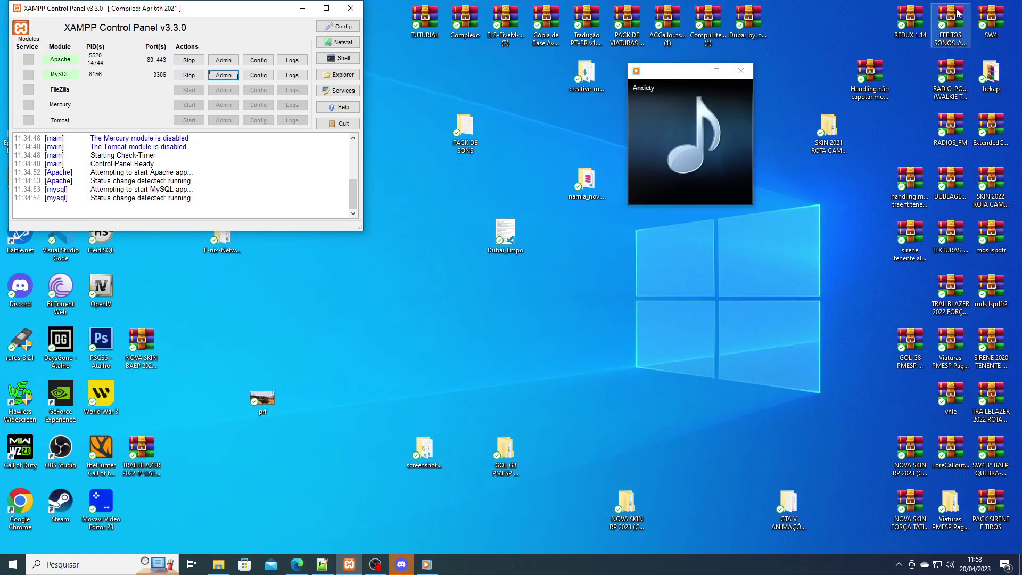
Minimize the XAMPP control panel and open the server configuration file from the MedellinRJ folder in Notepad++
click(302, 7)
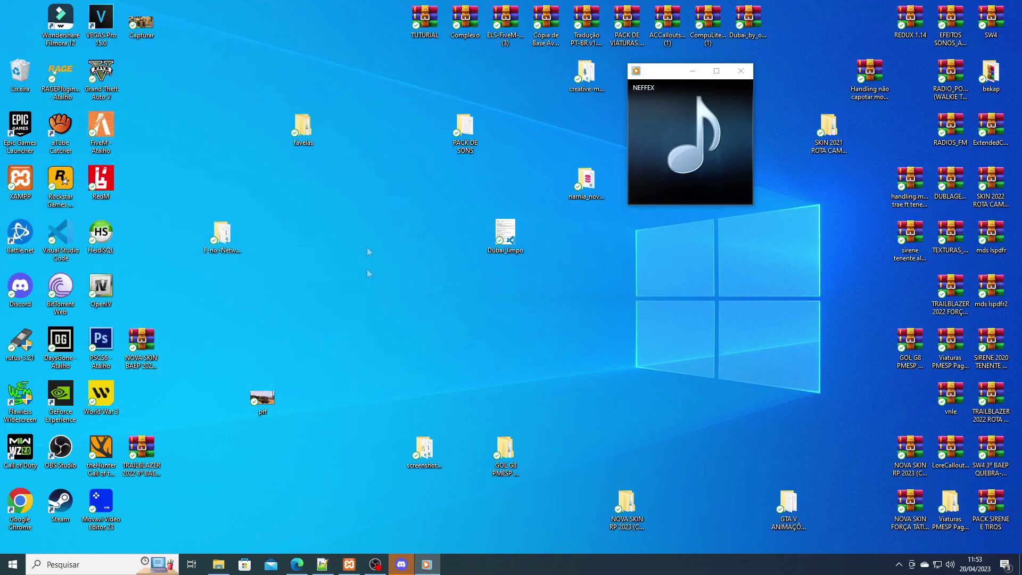
click(220, 563)
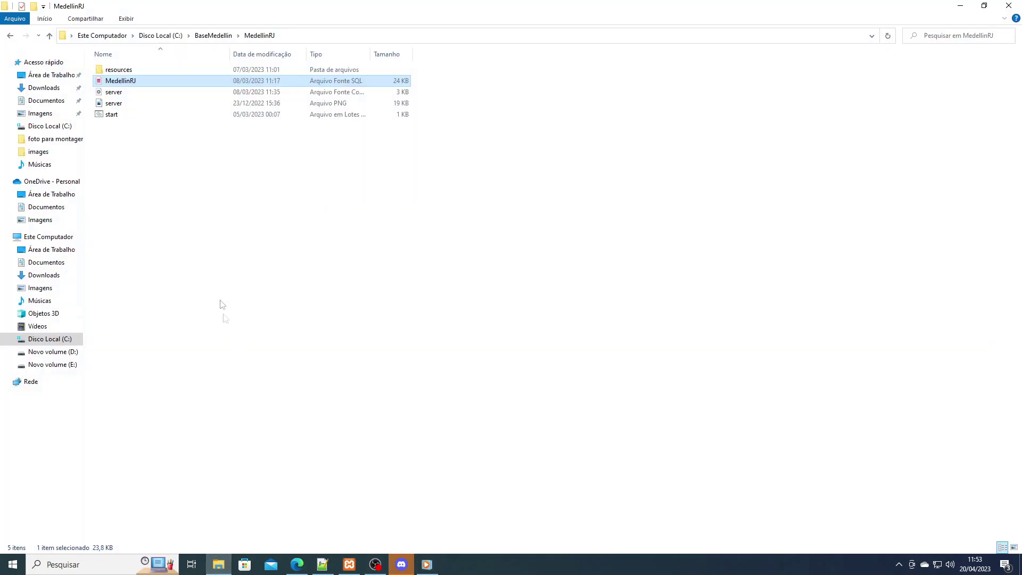
right_click(113, 95)
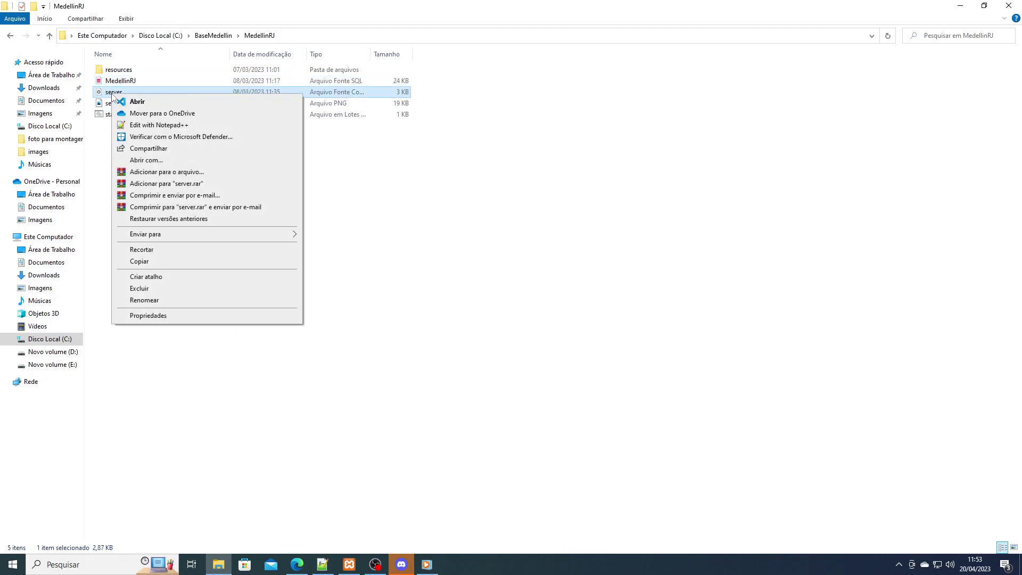
click(136, 125)
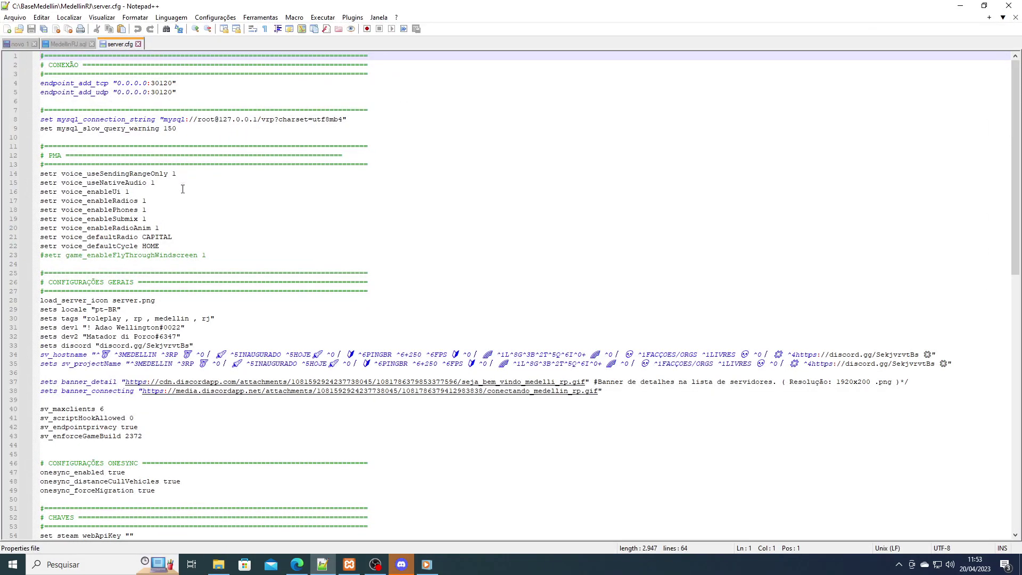
Close the MedellinRJ.sql file, keep the unsaved novo 1 note open and return to server.cfg
click(92, 44)
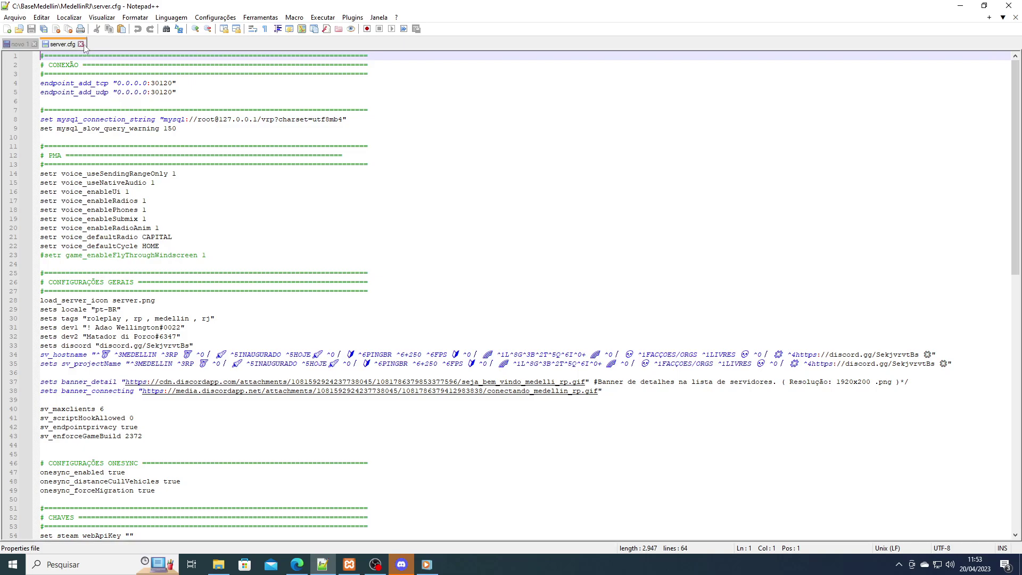
click(34, 44)
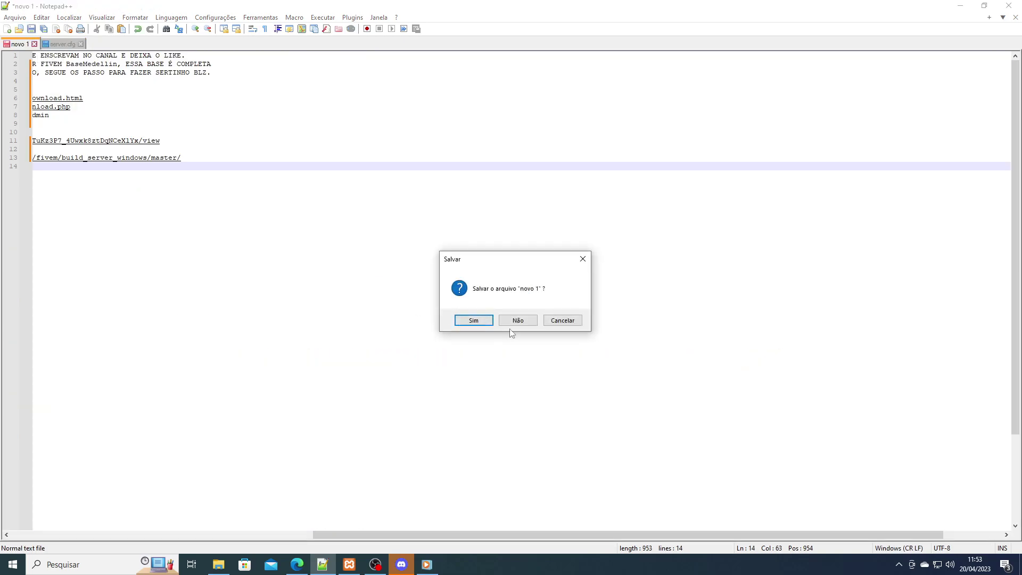
click(582, 259)
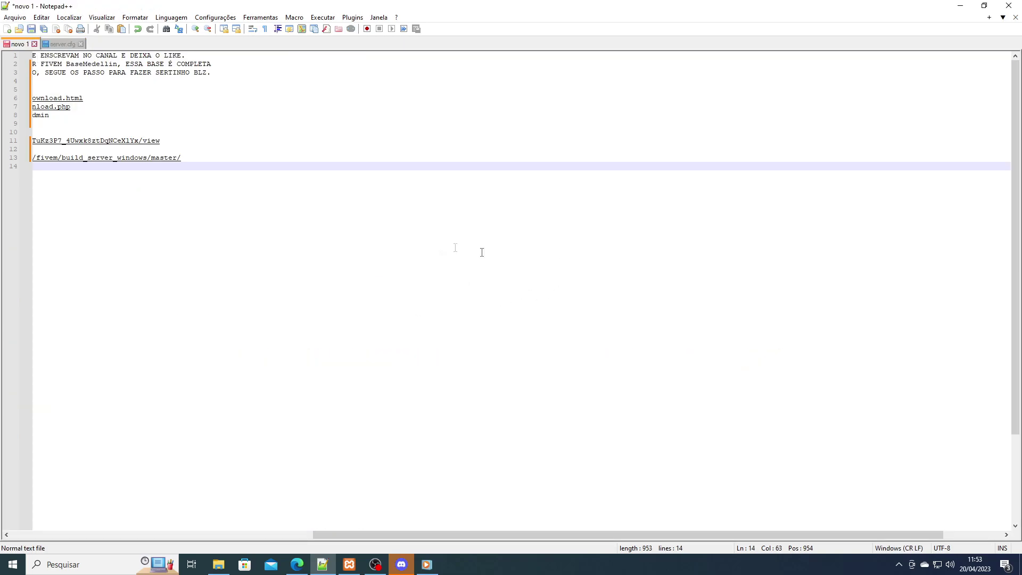
click(59, 44)
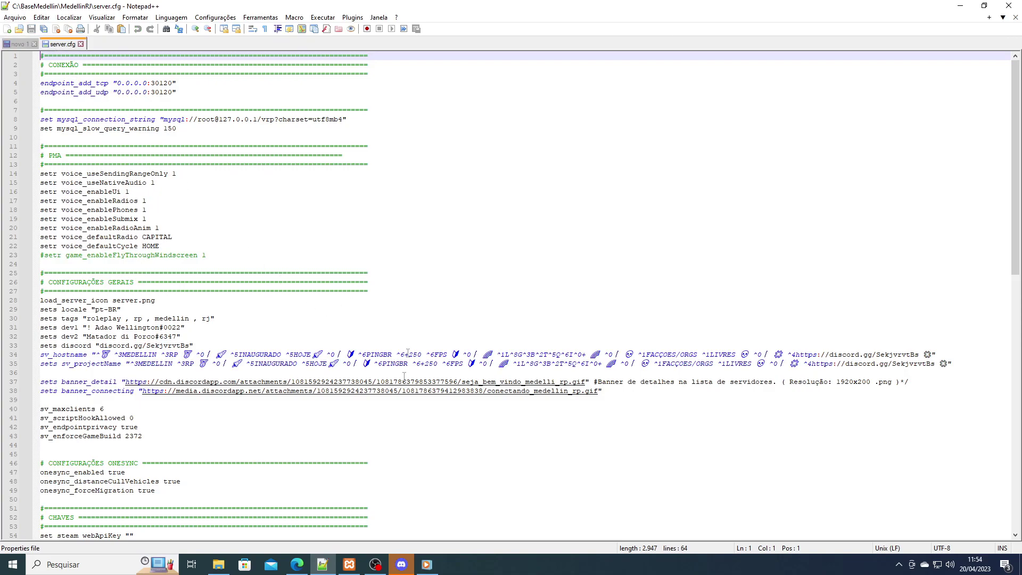
Switch to Edge and copy the Steam Web API key from the Steam Community page
click(297, 564)
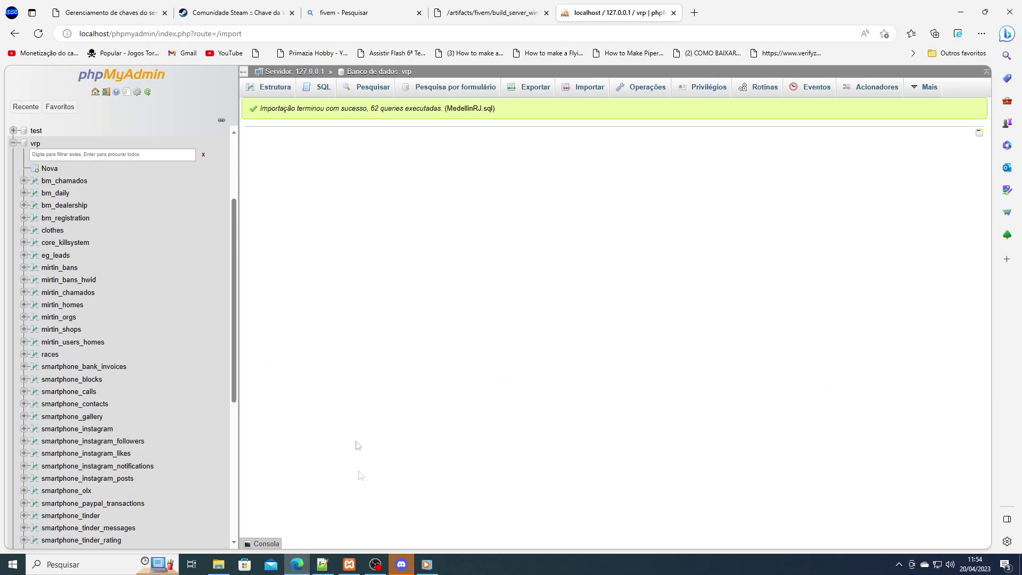
click(237, 12)
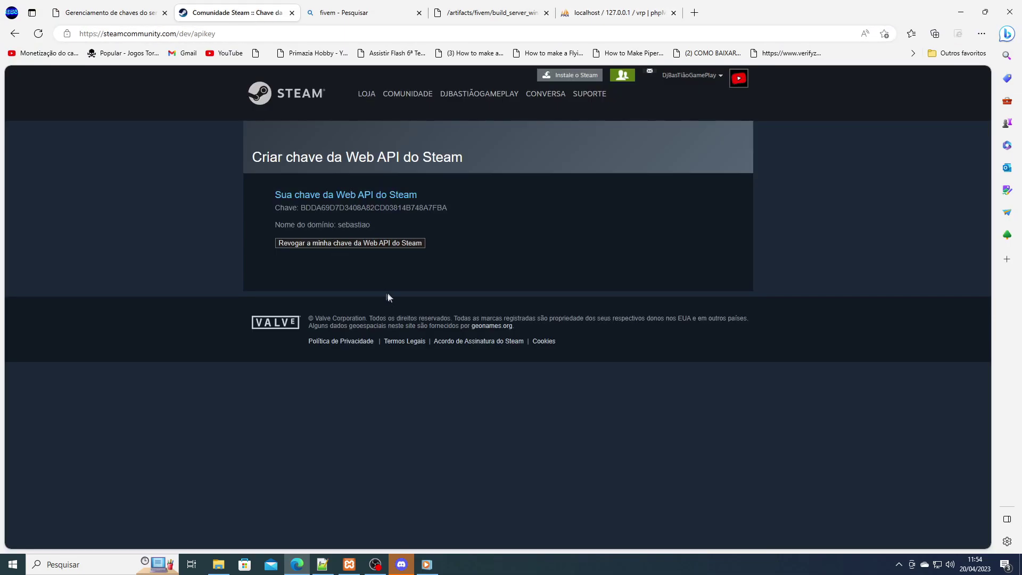
double_click(444, 208)
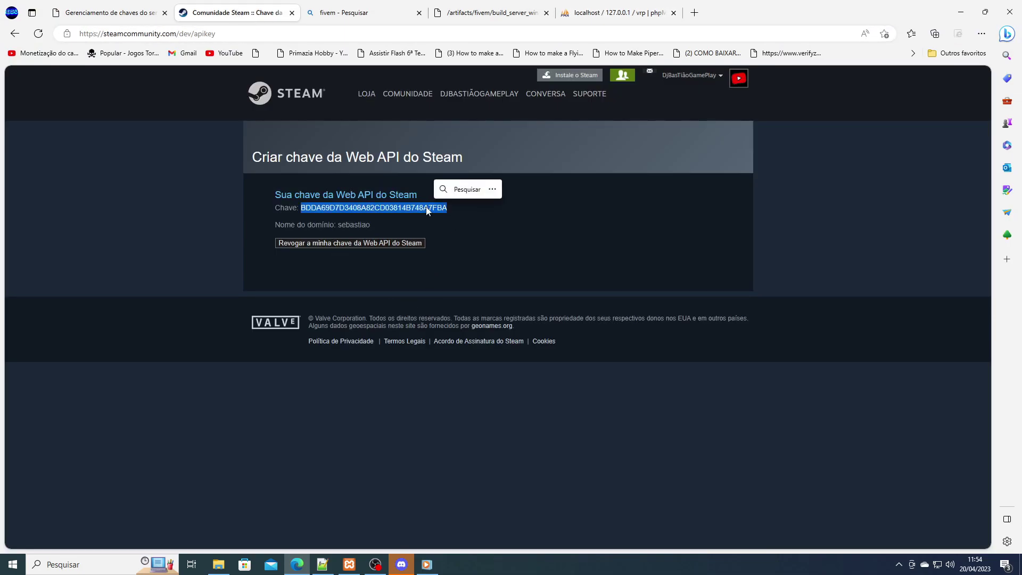
key(ctrl+c)
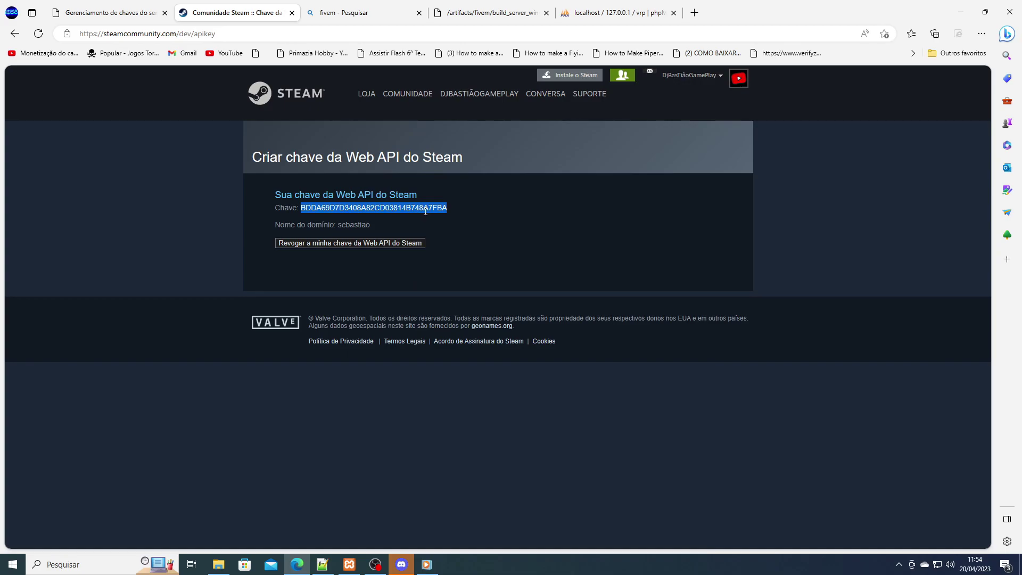
right_click(426, 208)
click(457, 223)
Paste the Steam Web API key between the empty quotes of the steam_webApiKey line in server.cfg
click(323, 565)
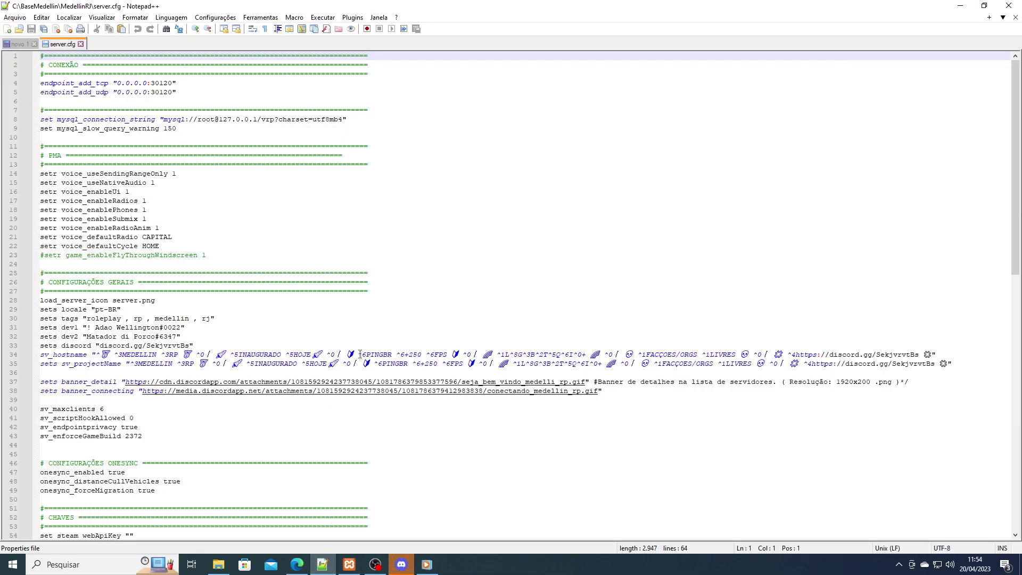
scroll(315, 334, down, 6)
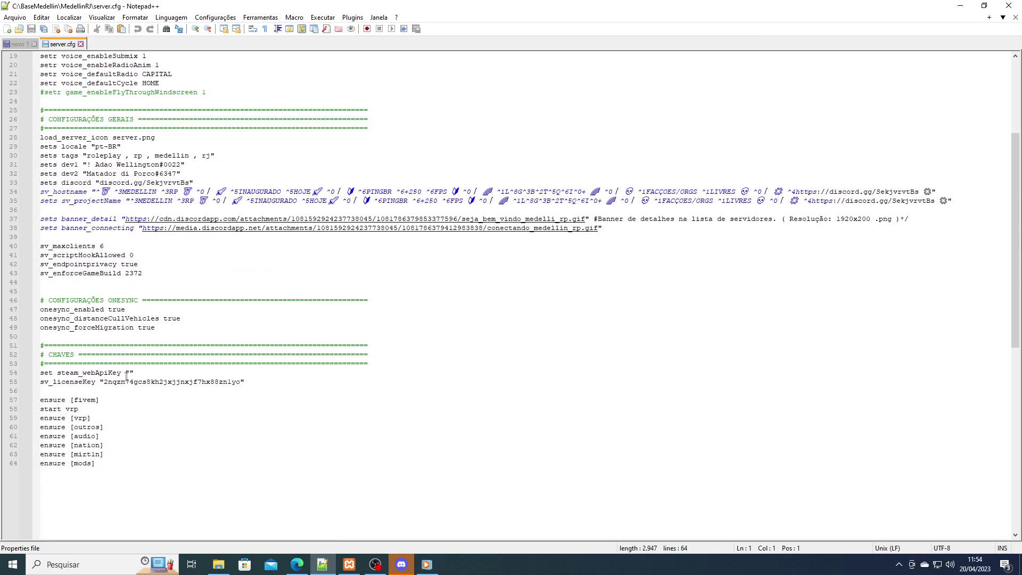
click(129, 373)
key(ctrl+v)
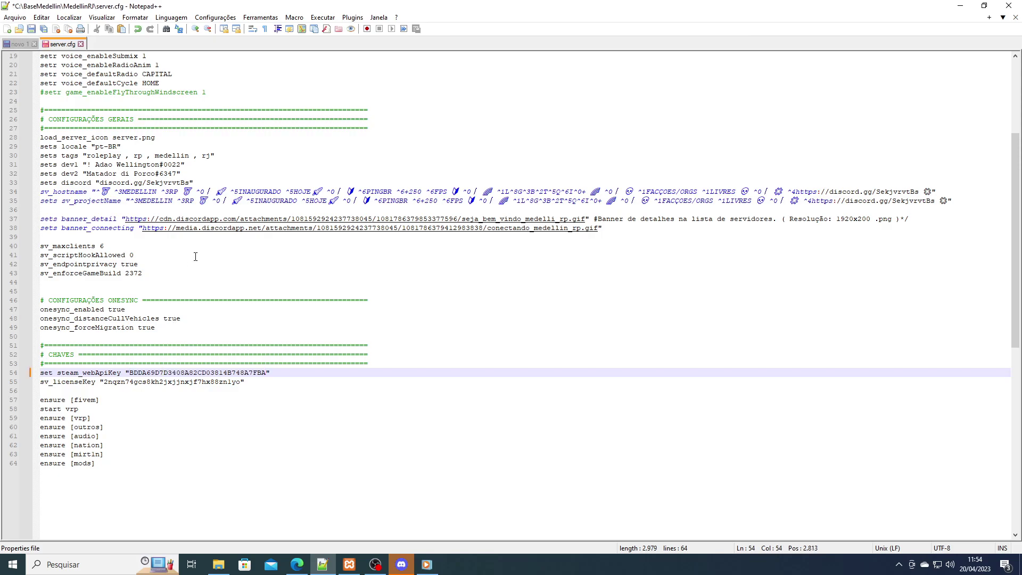
Switch to Edge and copy the BASEMEDELIN server's license key from the Cfx.re Keymaster page
click(297, 564)
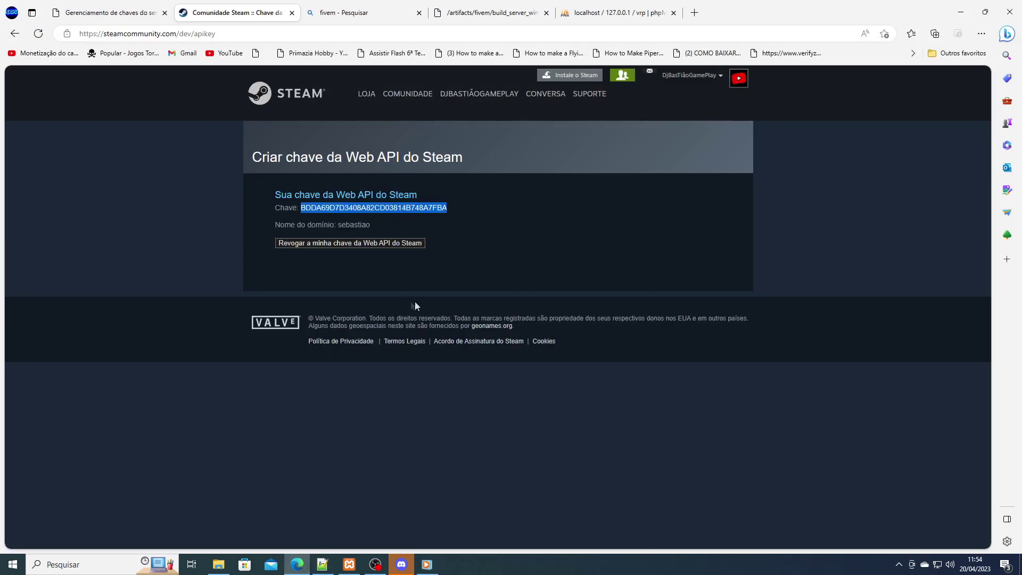
click(372, 12)
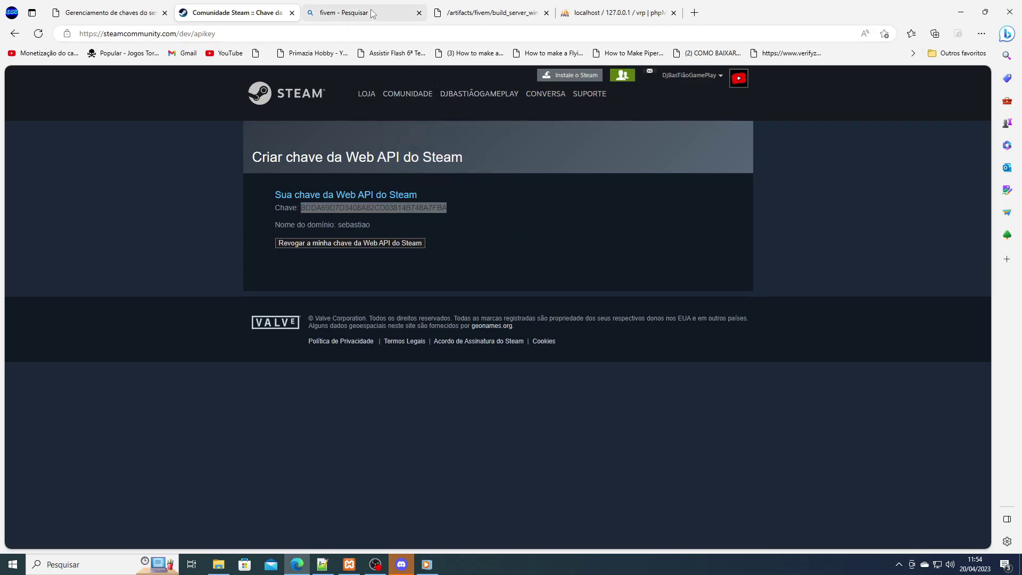
click(461, 14)
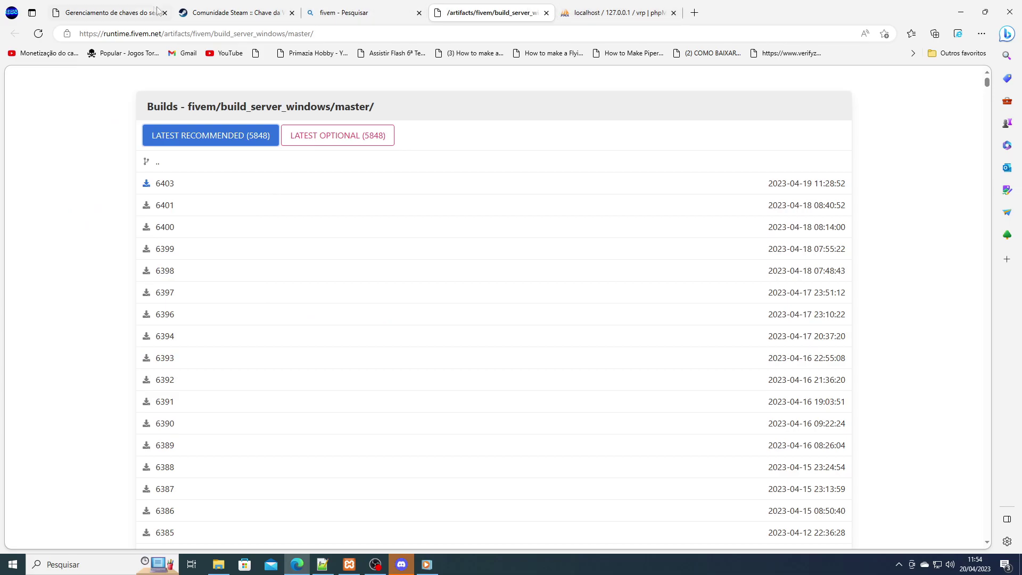
click(128, 12)
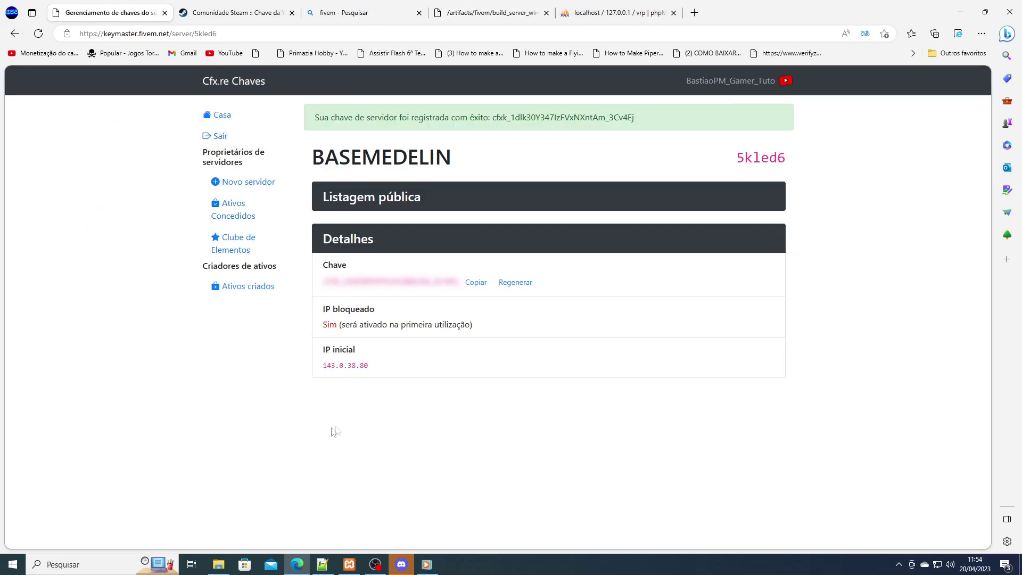
click(475, 282)
Replace the sv_licenseKey value in server.cfg with the copied license key and save the file
click(300, 568)
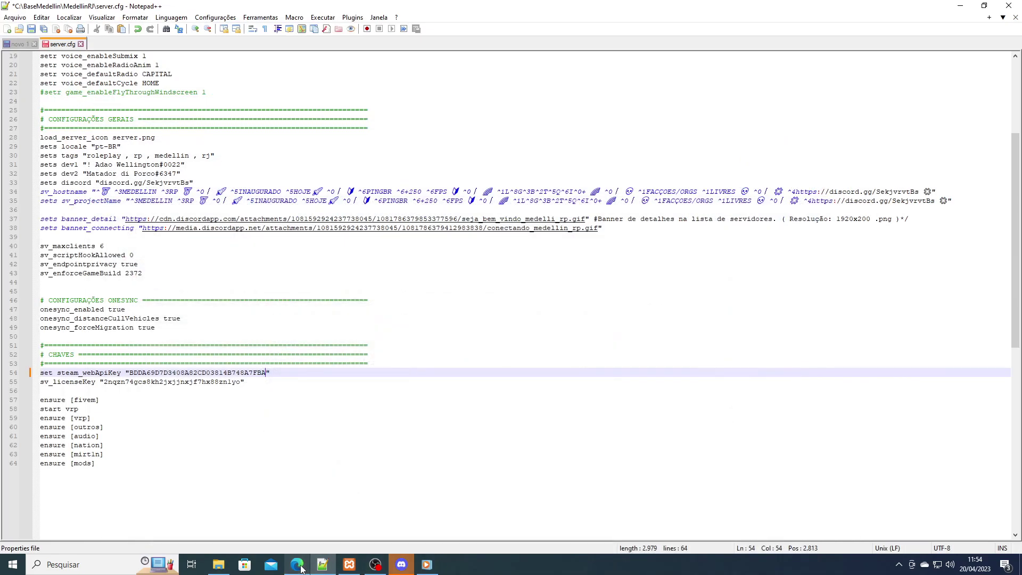
double_click(174, 383)
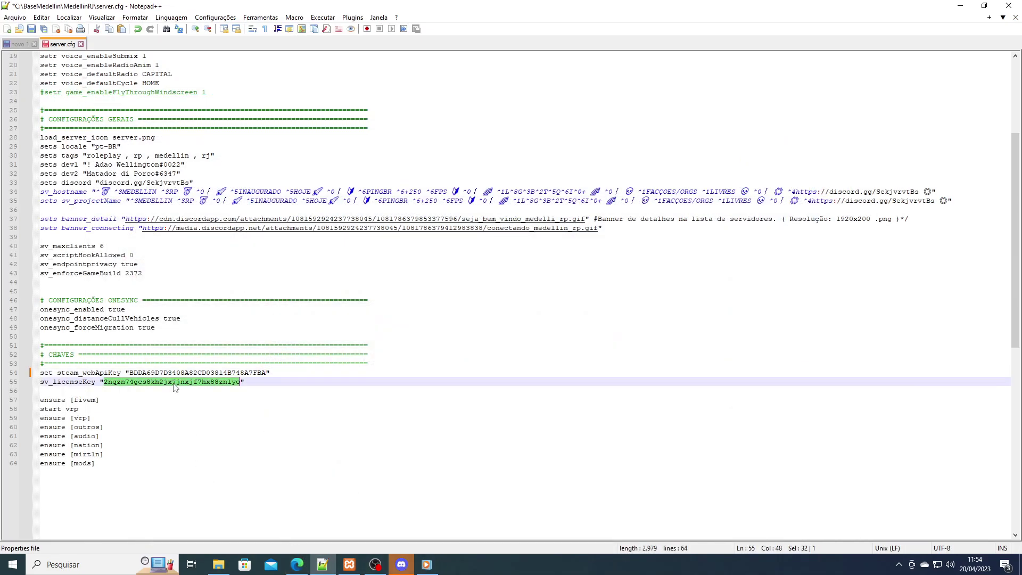
right_click(175, 388)
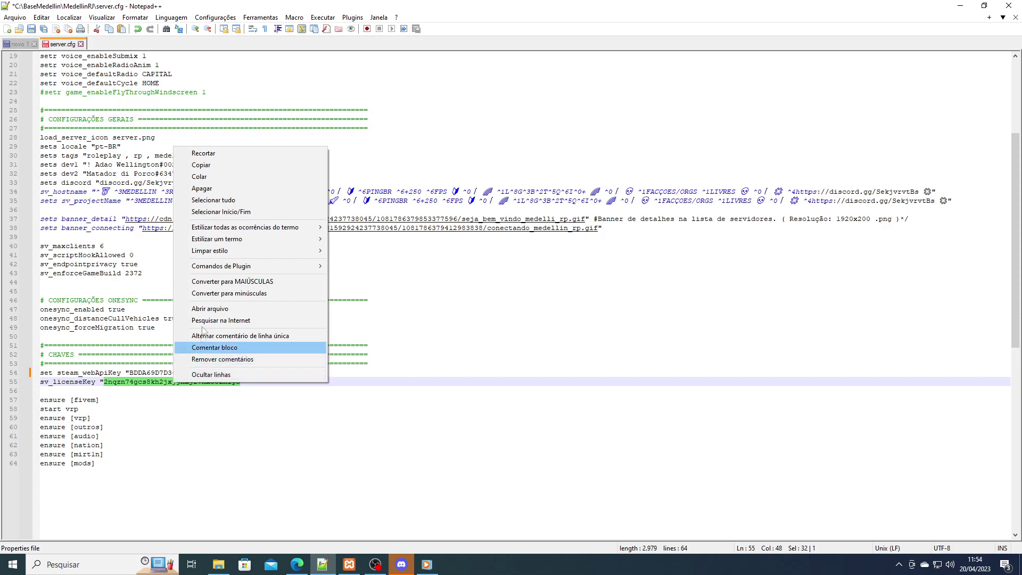
click(212, 176)
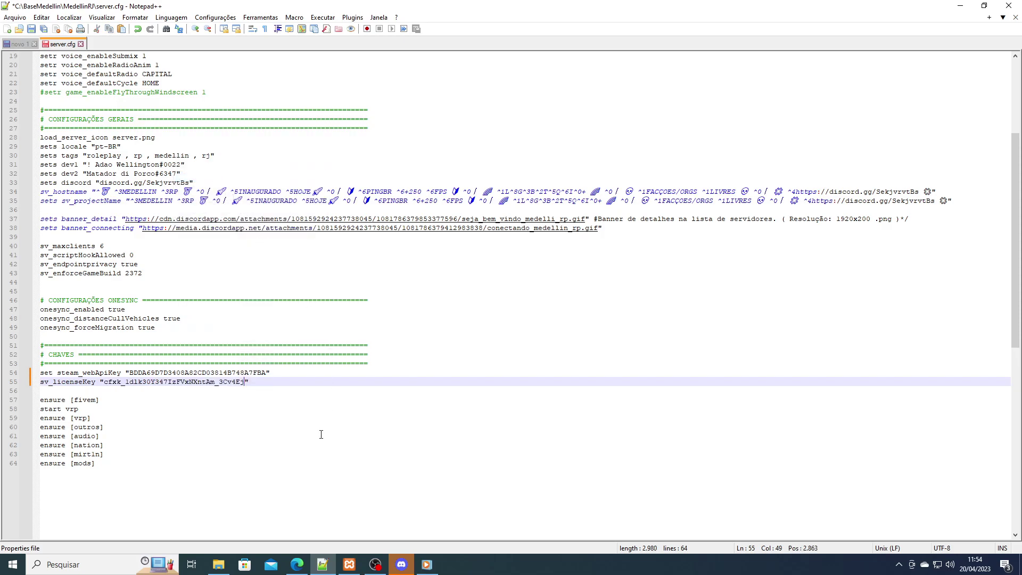
click(30, 29)
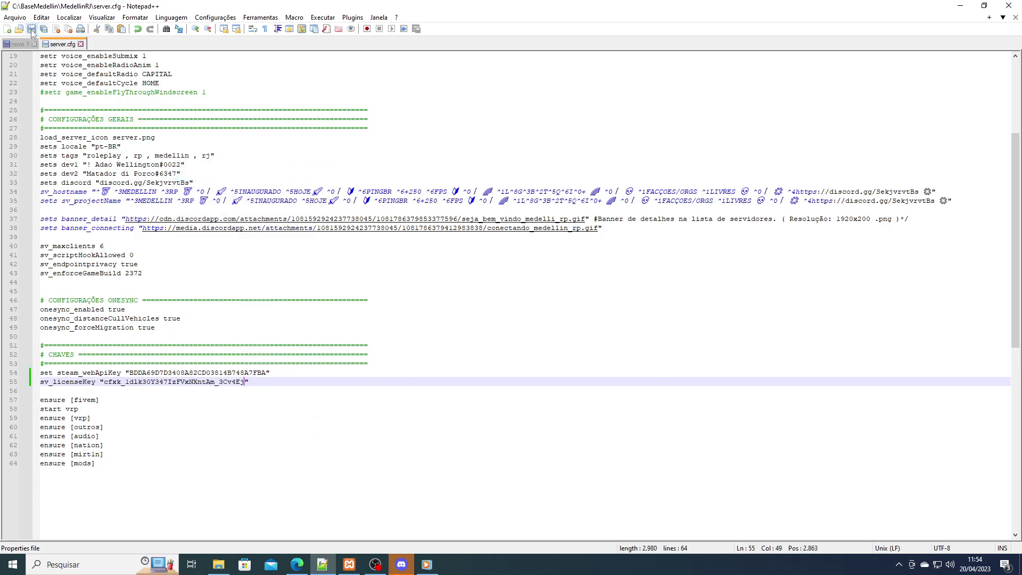
Close server.cfg and minimize Notepad++ to return to the MedellinRJ folder
scroll(265, 432, up, 4)
scroll(265, 433, up, 2)
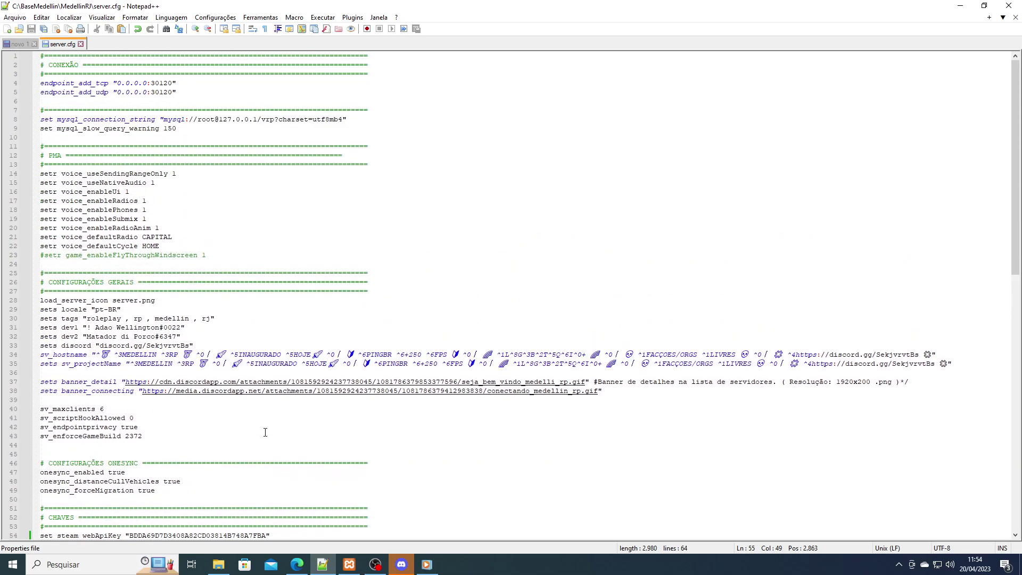
click(1016, 18)
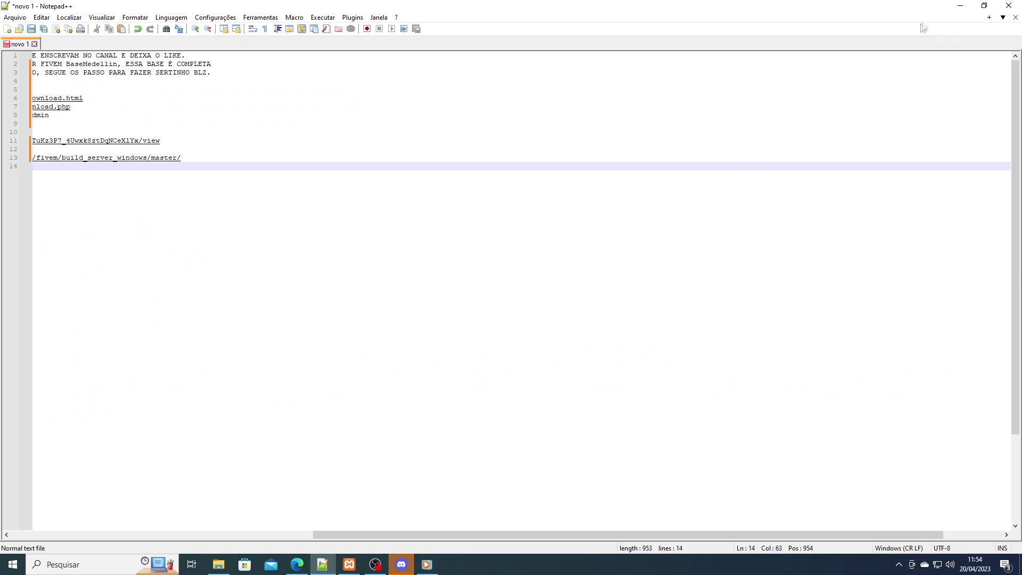
click(960, 6)
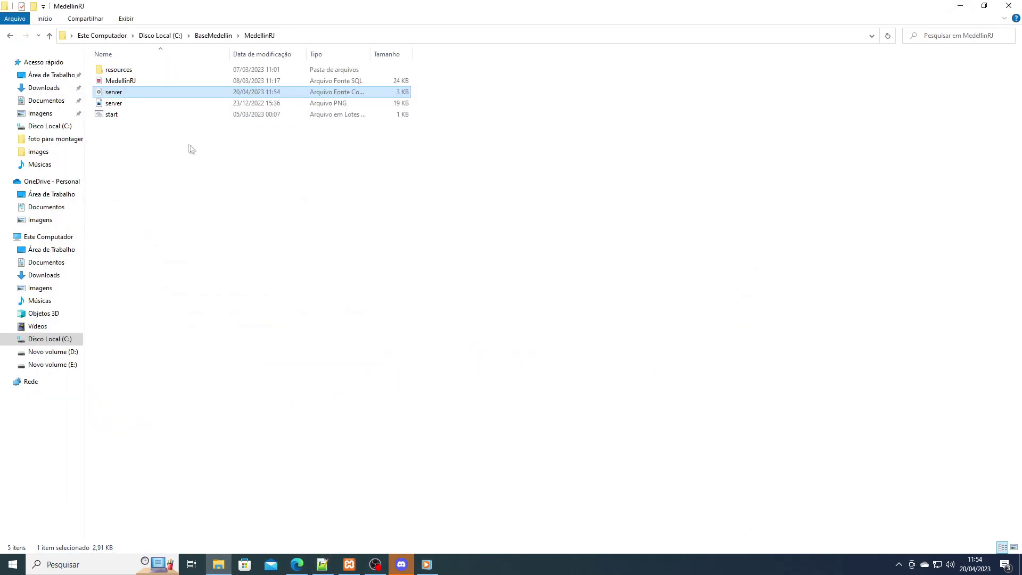
Look through the contents of the resources folder and return to the MedellinRJ folder
double_click(120, 70)
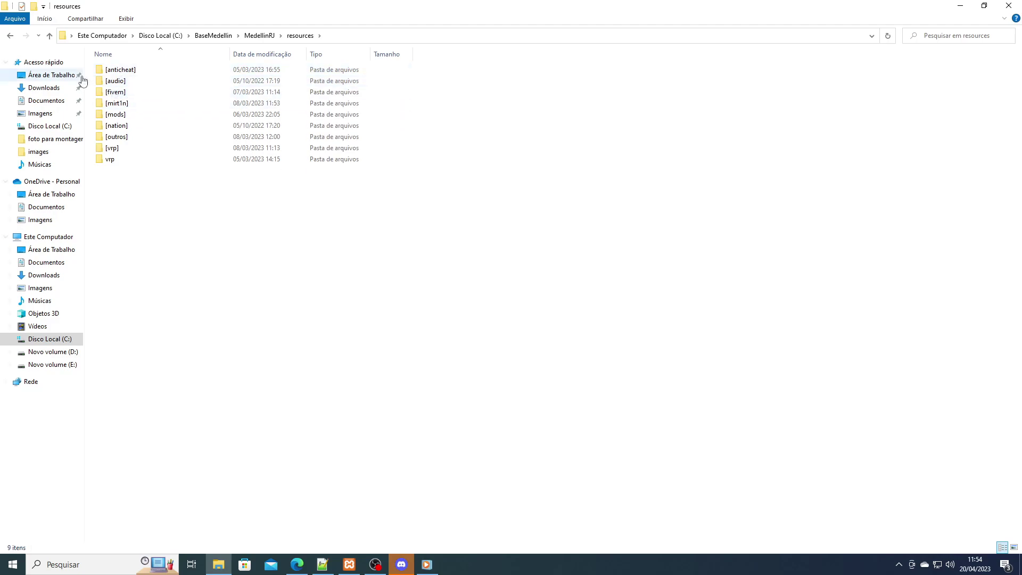
click(10, 36)
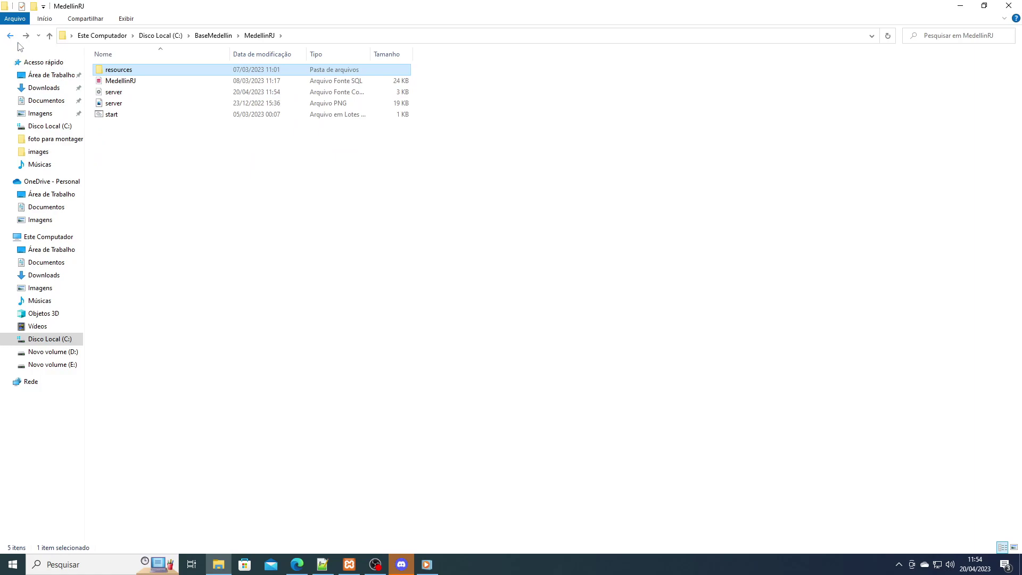
click(10, 36)
double_click(129, 85)
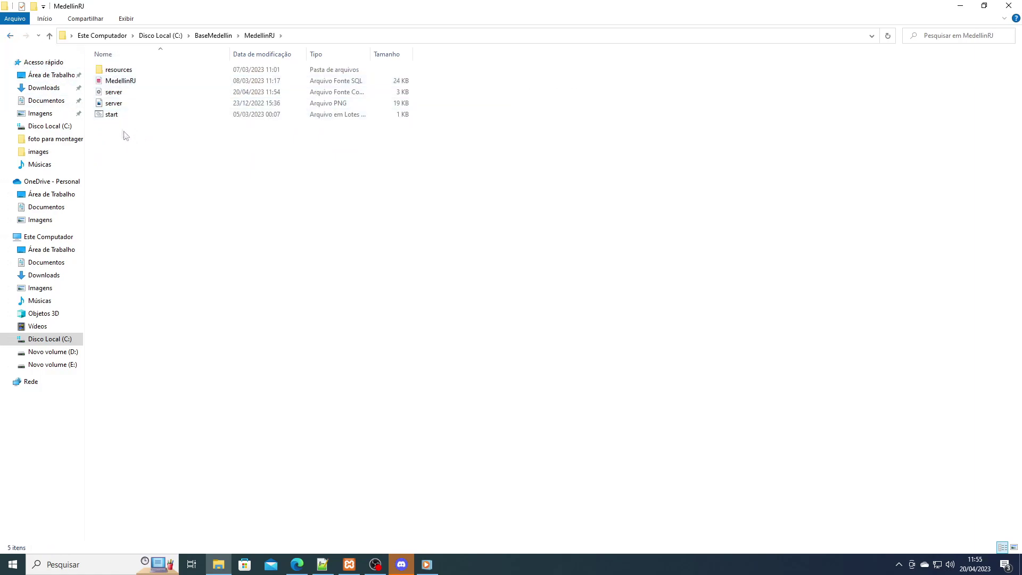
Launch the FiveM server with the start batch file in the MedellinRJ folder and minimize File Explorer
click(113, 118)
double_click(113, 116)
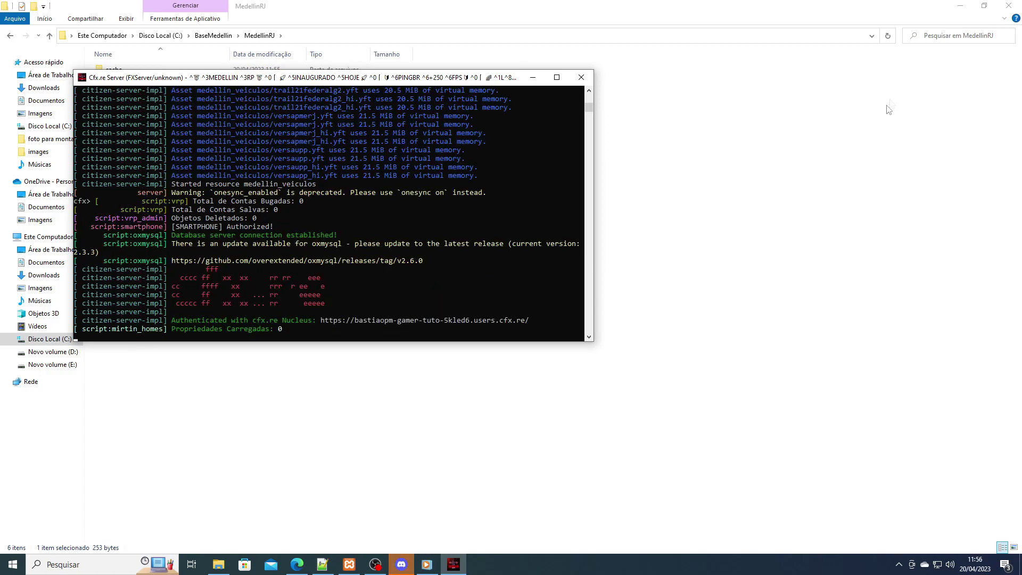
click(960, 6)
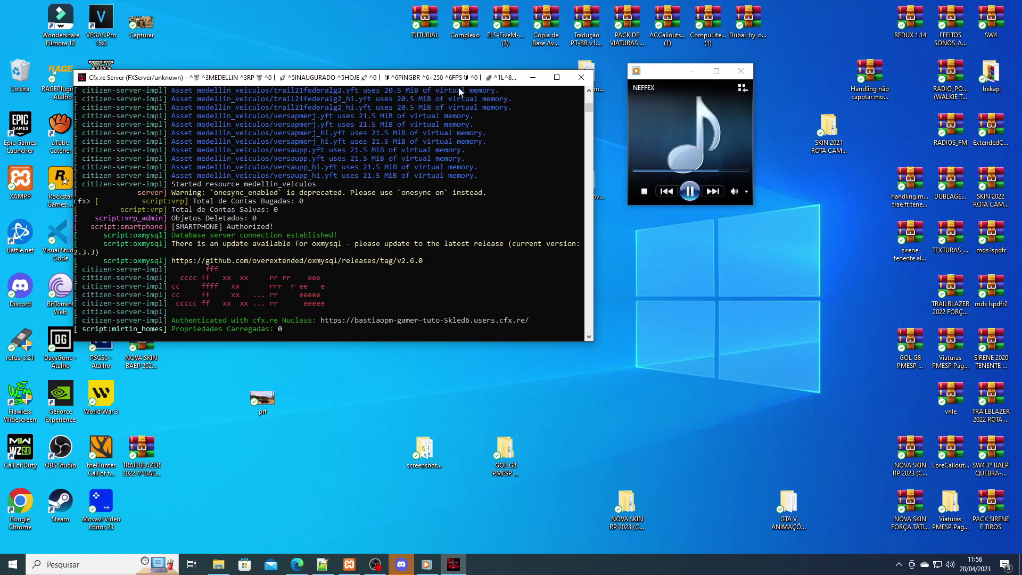
Switch to OBS, make the Captura de jogo and Captura de janela sources visible, and minimize OBS
click(376, 564)
click(321, 399)
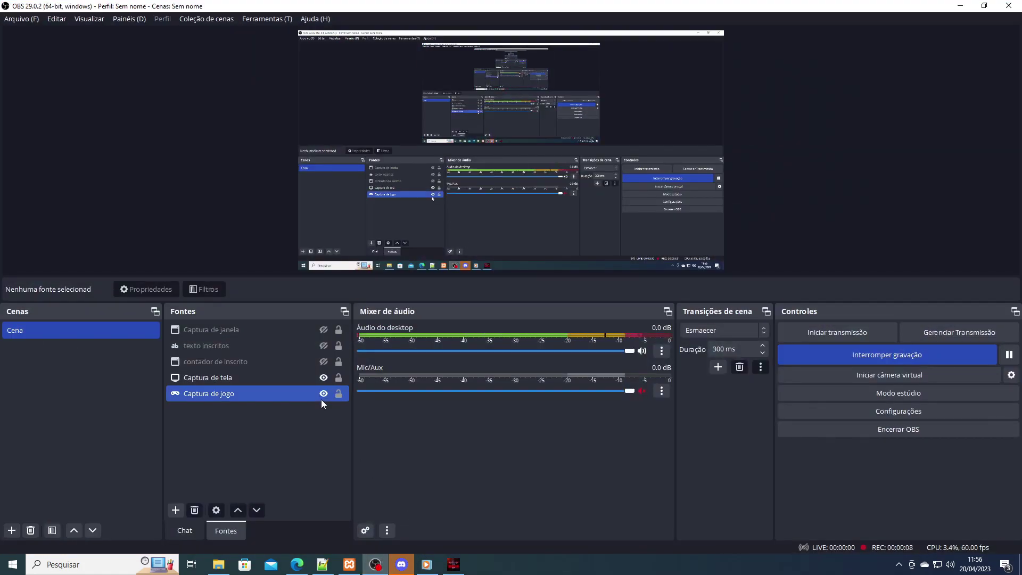
click(324, 330)
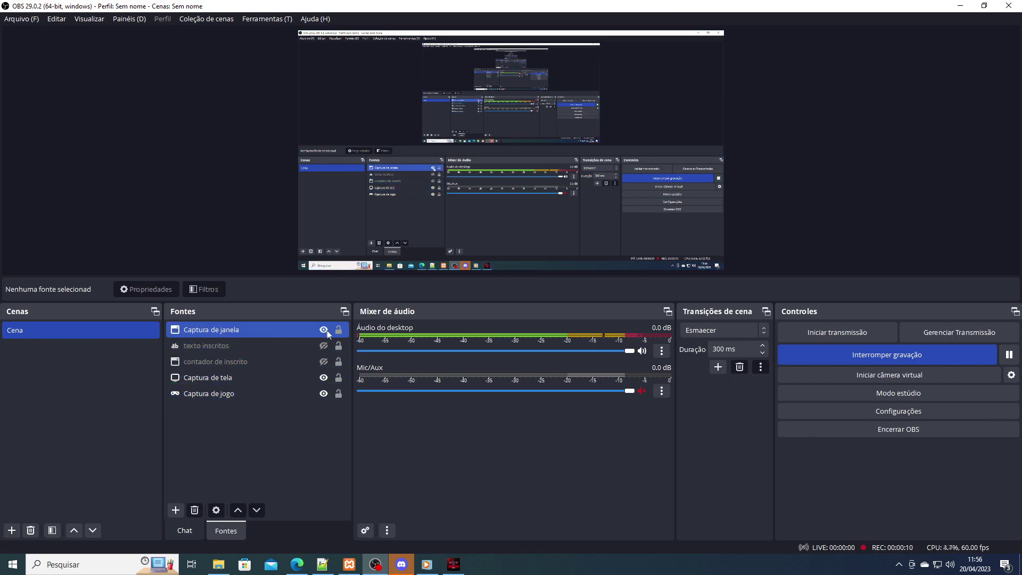
click(961, 6)
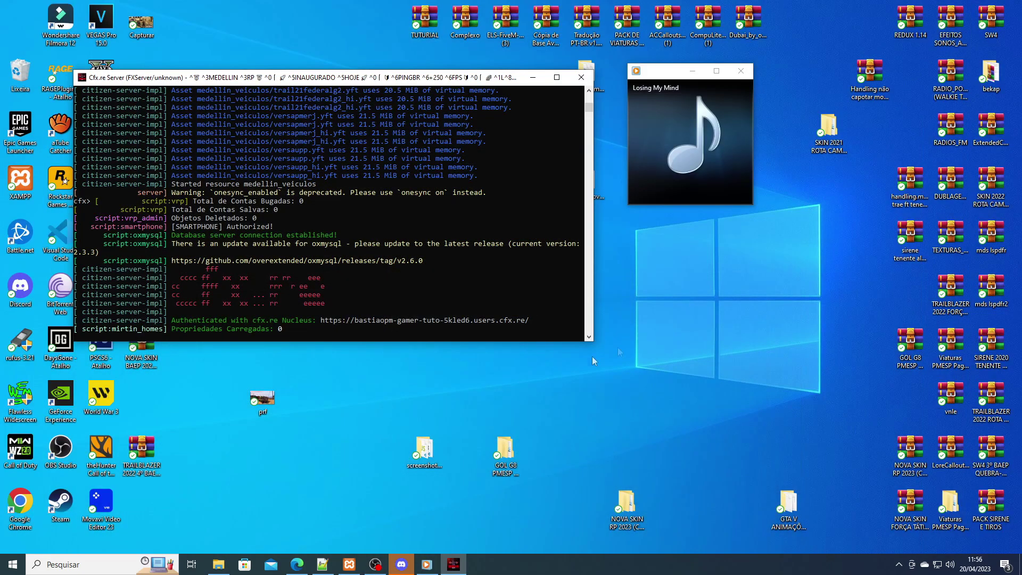
Minimize the server console, launch the FiveM client from the desktop, and bring its window to the front
click(531, 78)
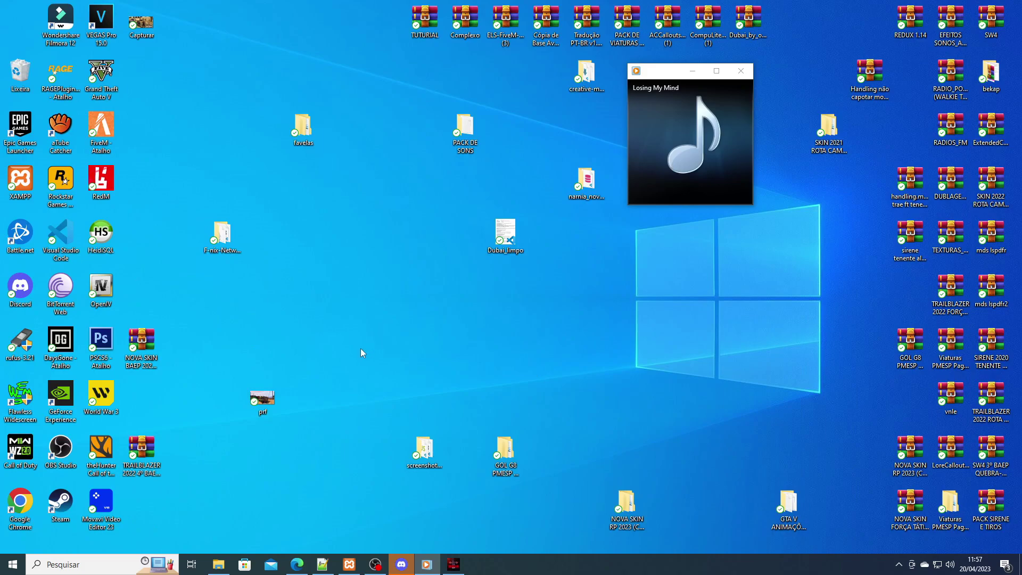
double_click(105, 125)
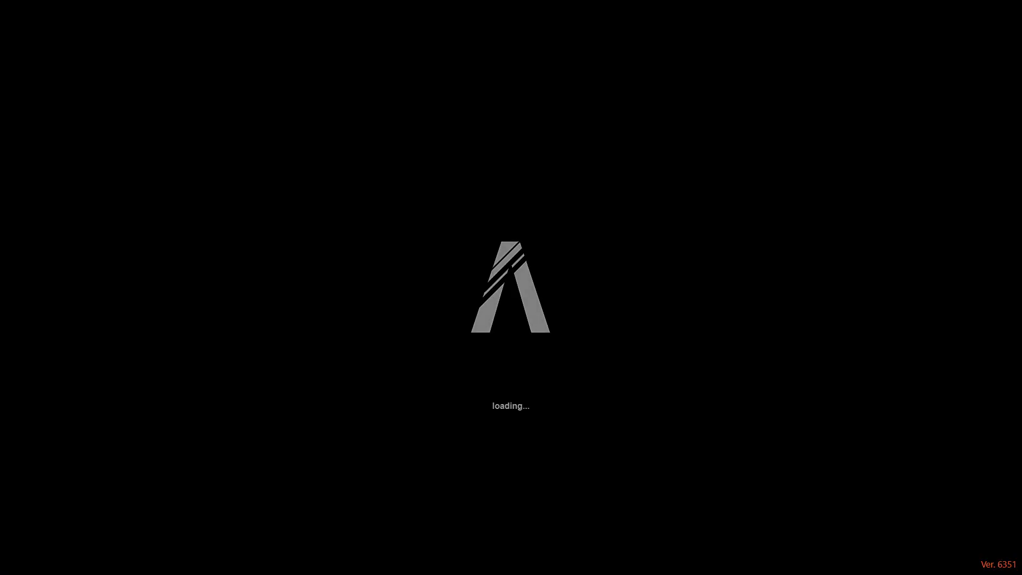
key(alt+Tab)
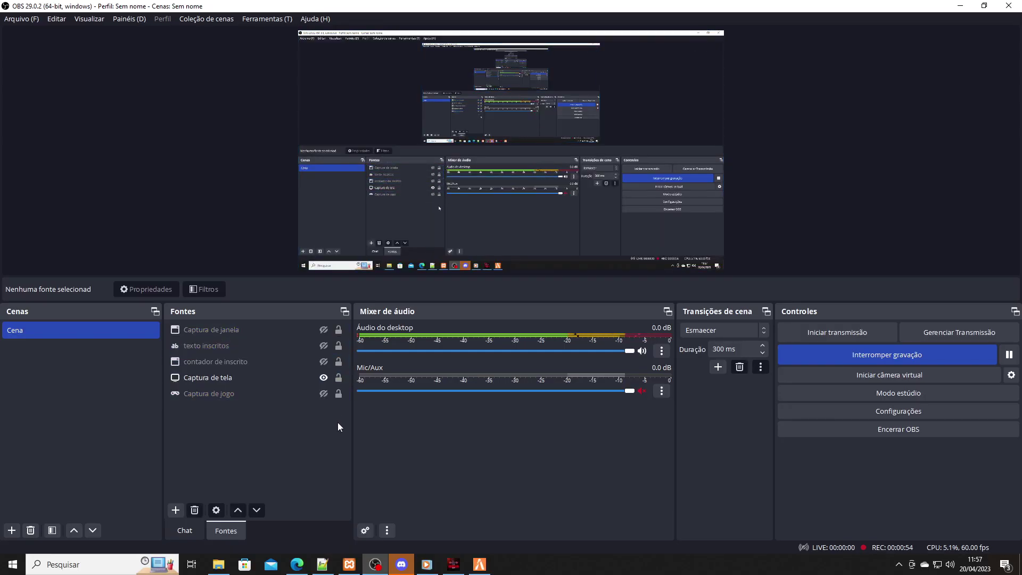
click(481, 566)
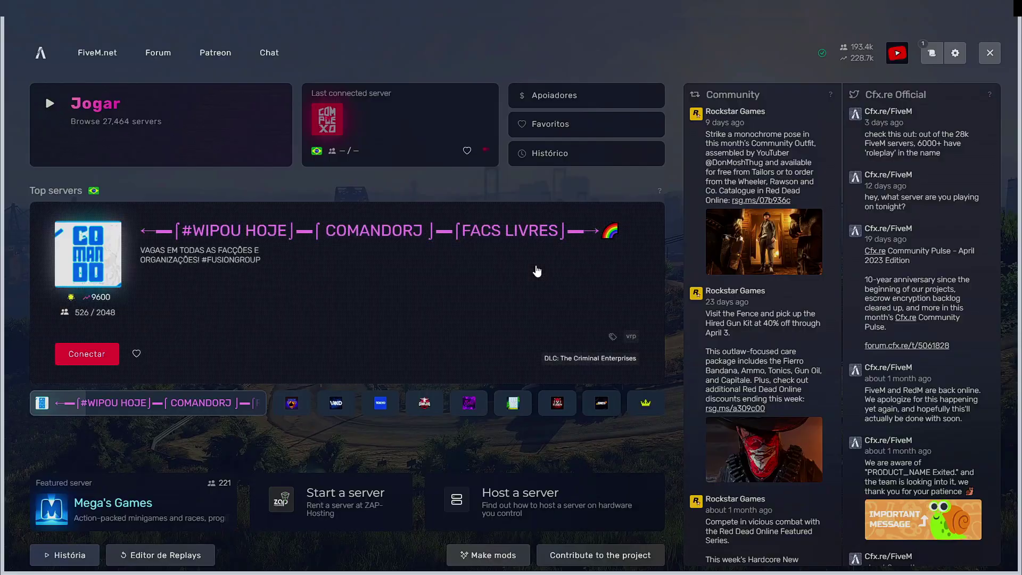
key(alt+Tab)
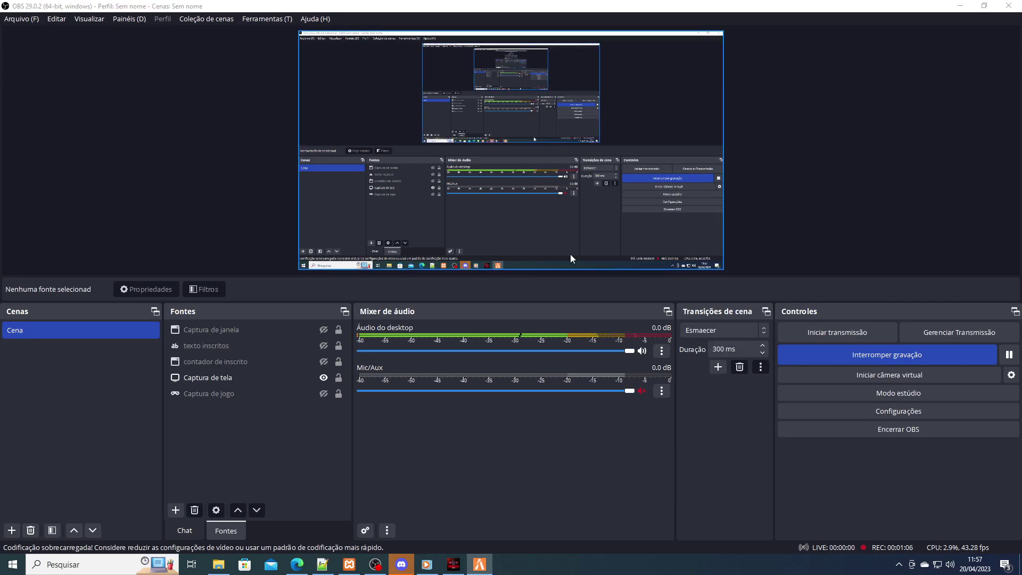
click(486, 565)
key(alt+Tab)
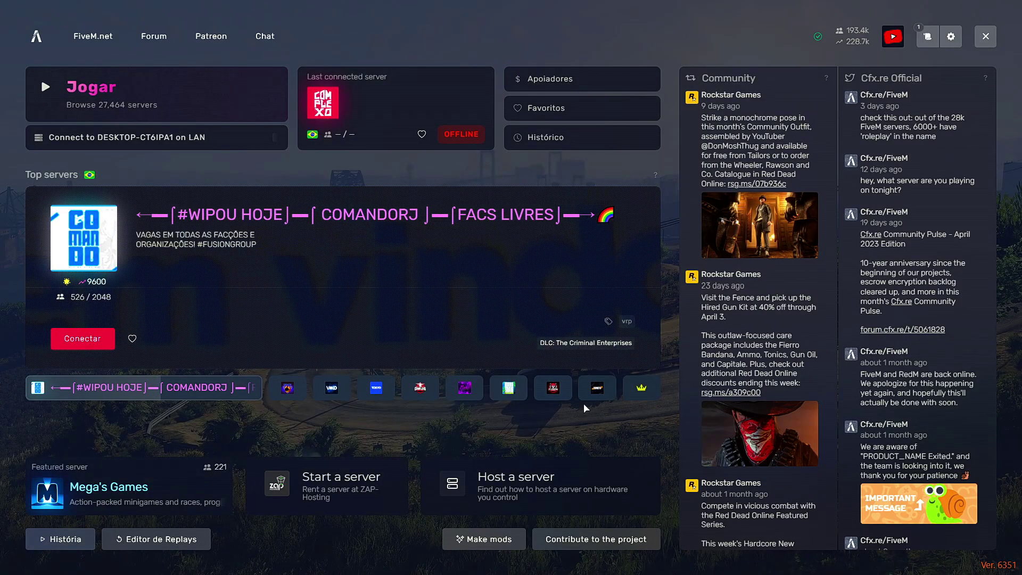
key(alt+Tab)
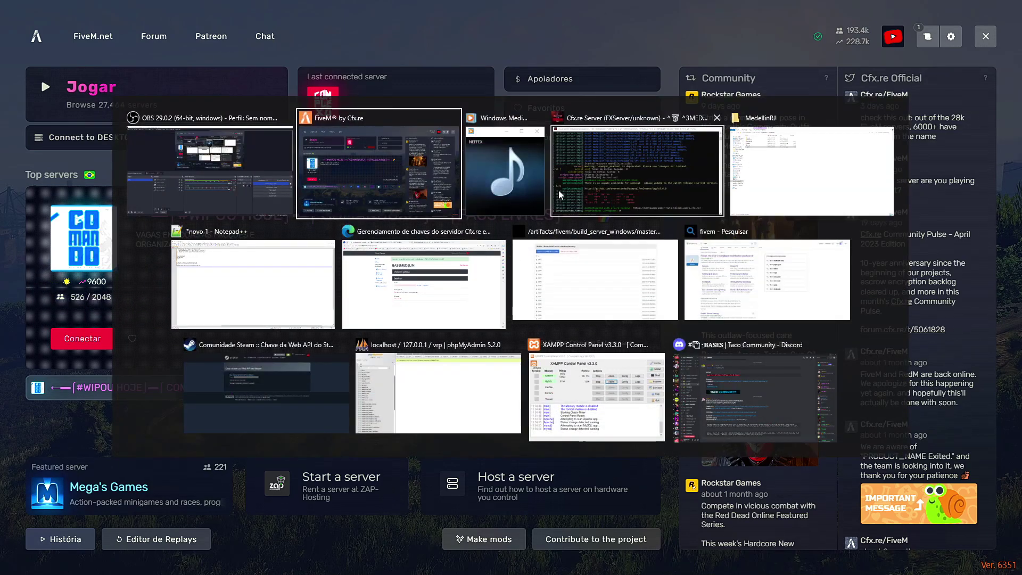
click(394, 192)
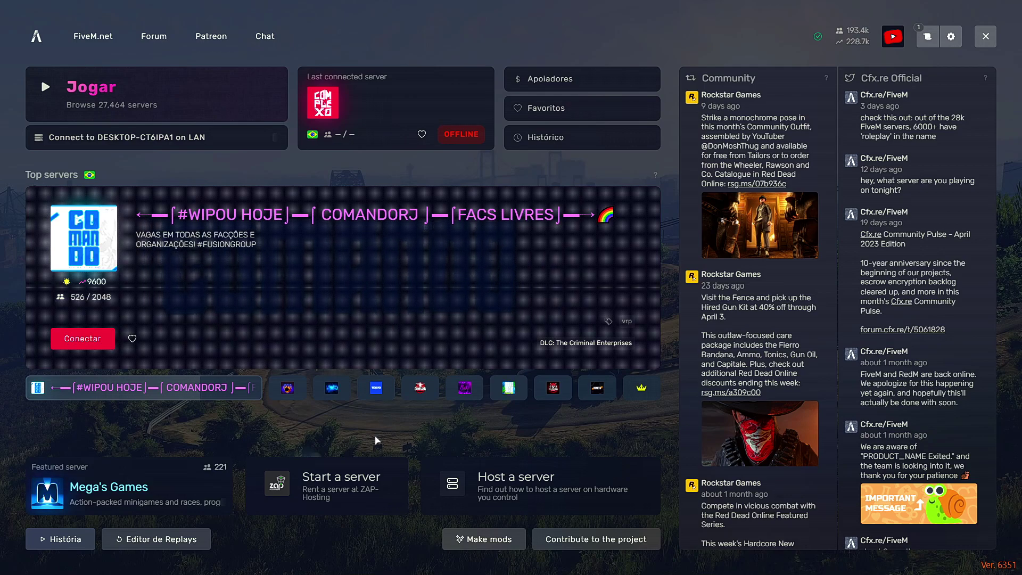
Switch to OBS, make the Captura de jogo source visible, and check its properties without changing them
key(alt+Tab)
key(Escape)
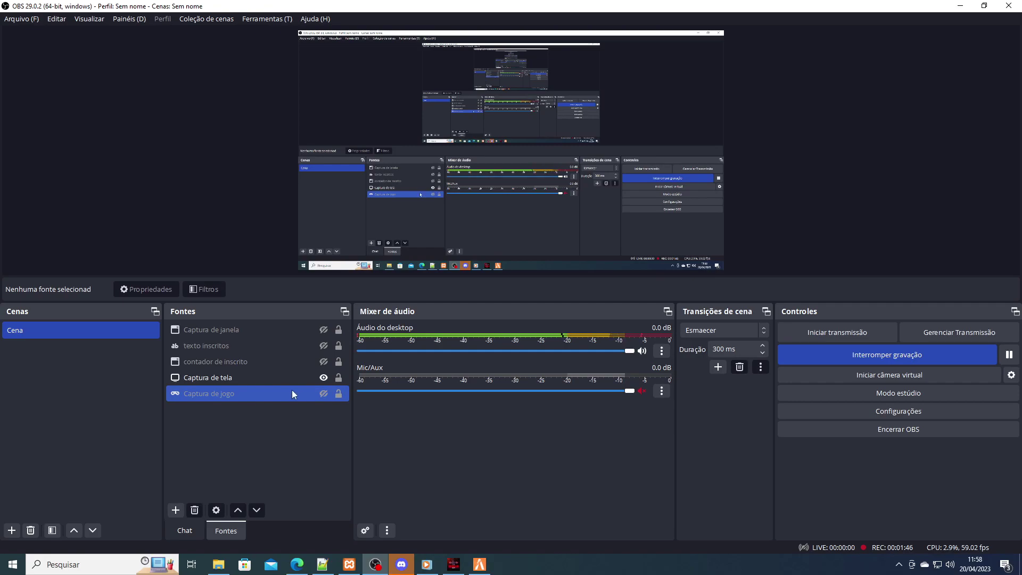
click(298, 407)
click(297, 395)
click(324, 394)
double_click(234, 393)
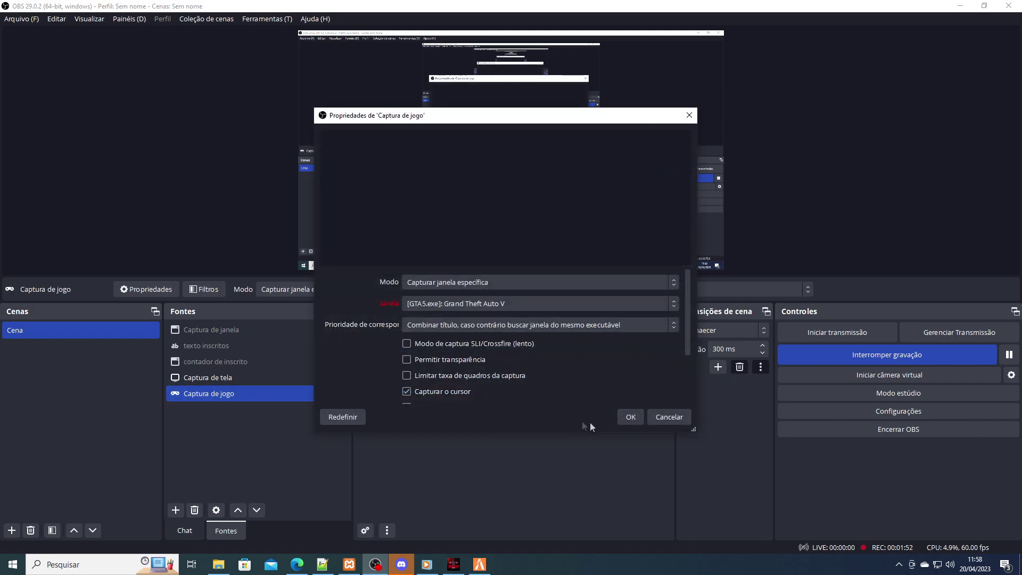
click(665, 417)
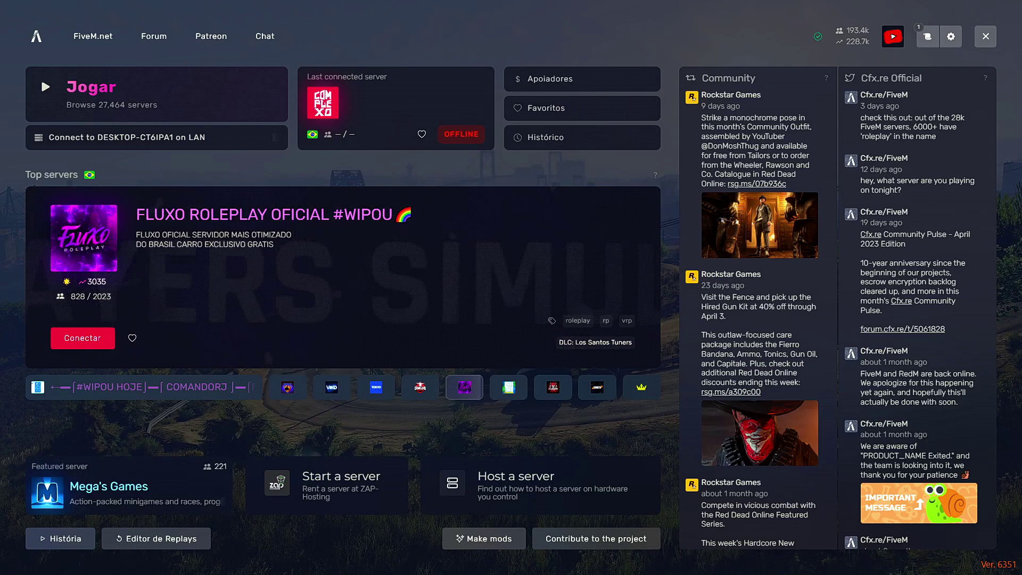
Connect to the local MEDELLIN RP server over LAN in FiveM and accept the restart into game version 2372
click(131, 138)
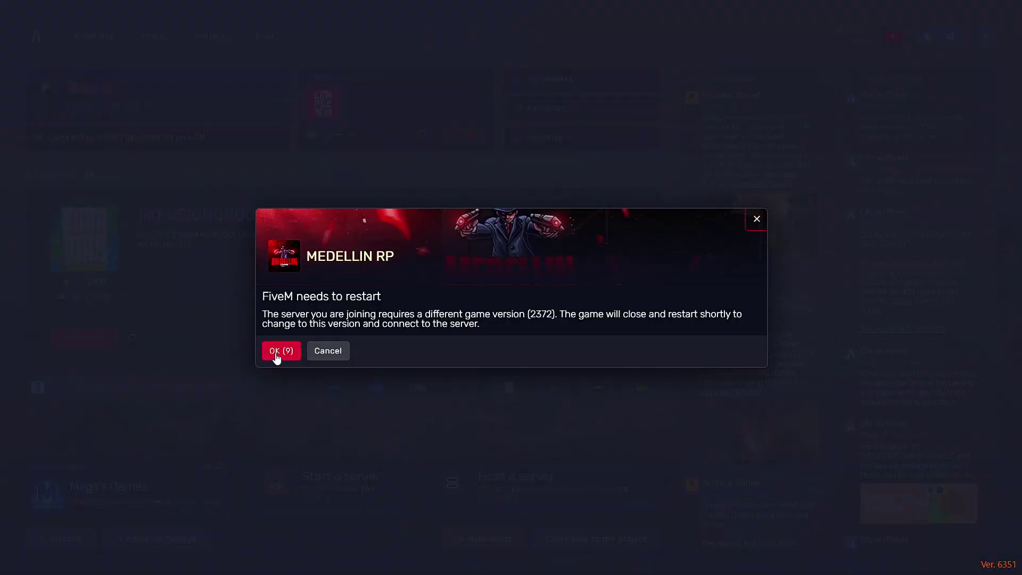
click(276, 353)
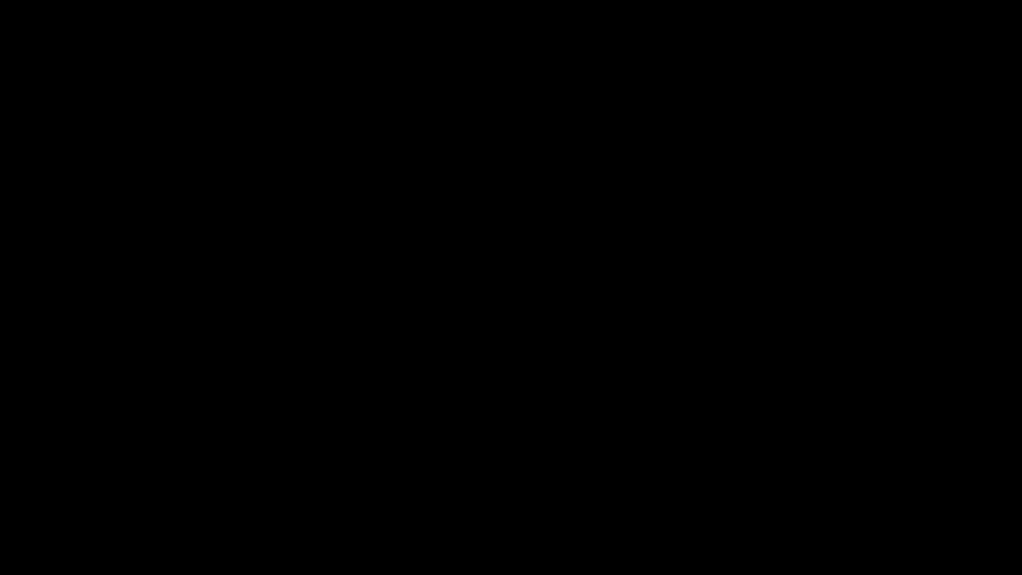